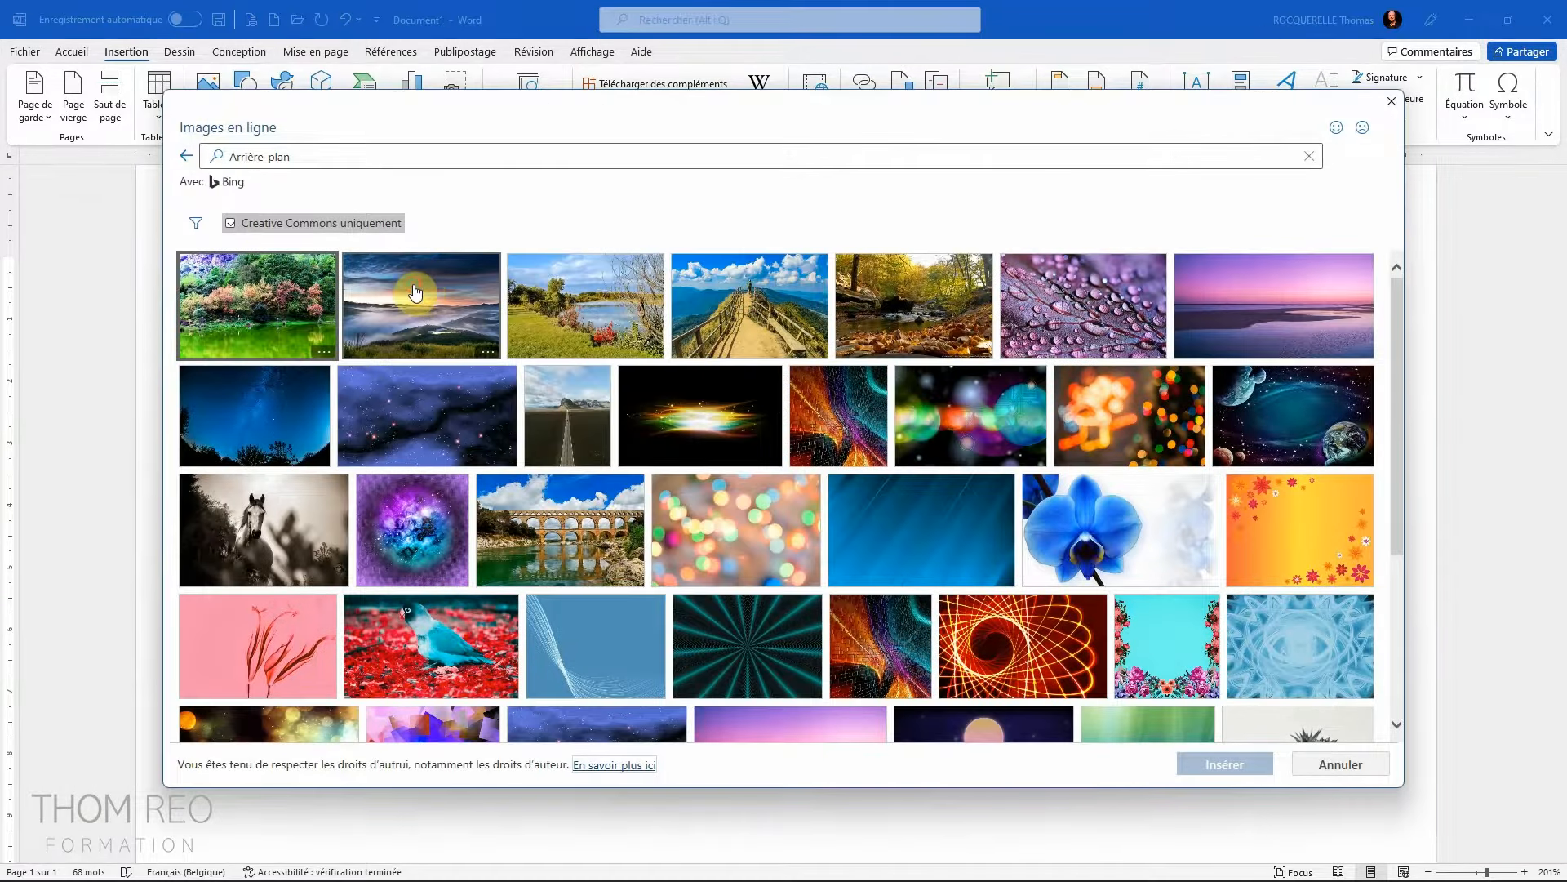
Insert the misty sunrise landscape from the online image results and shrink it to about 5.48 × 8.21 cm
left_click(413, 285)
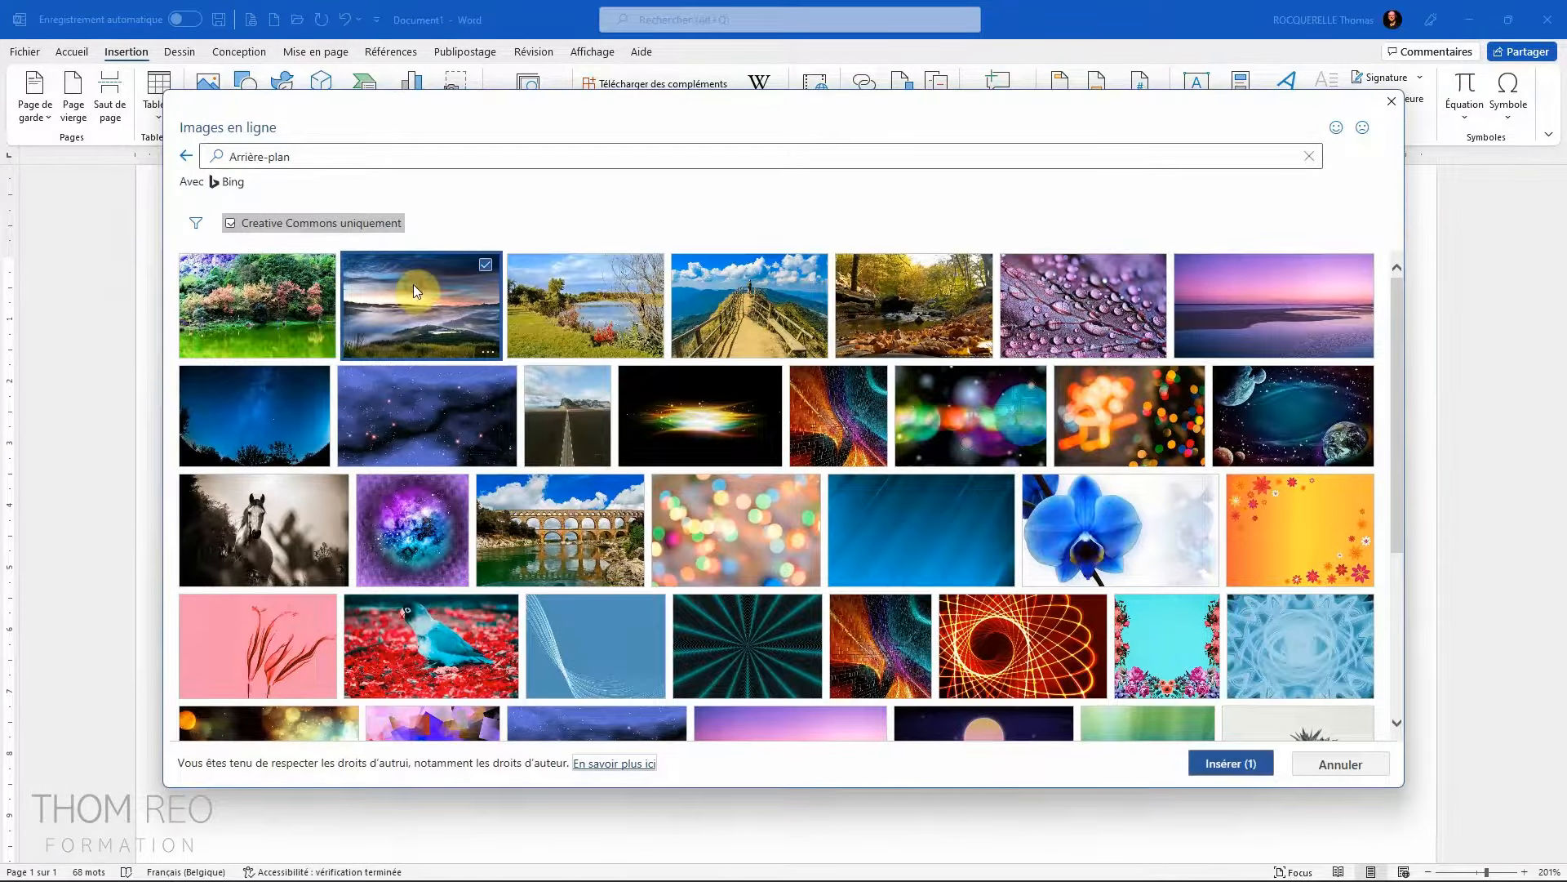
left_click(1231, 764)
left_click_drag(618, 814, 918, 587)
scroll(1089, 618, "up", 4)
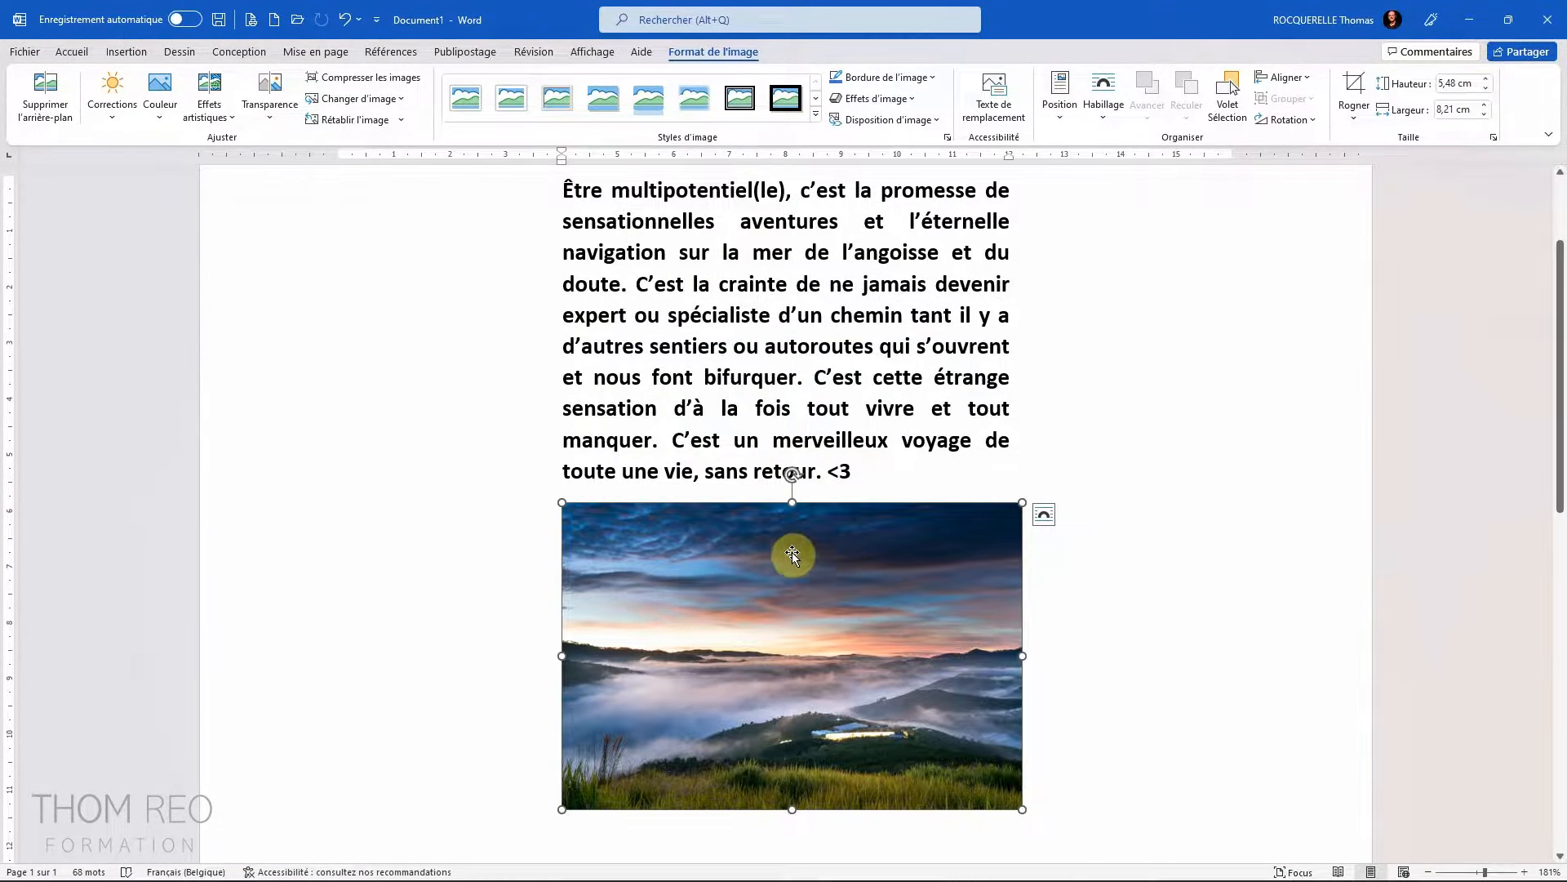
Try to move the in-line picture onto the paragraph, and put it back below the text
left_click_drag(797, 567, 560, 214)
left_click_drag(660, 345, 939, 812)
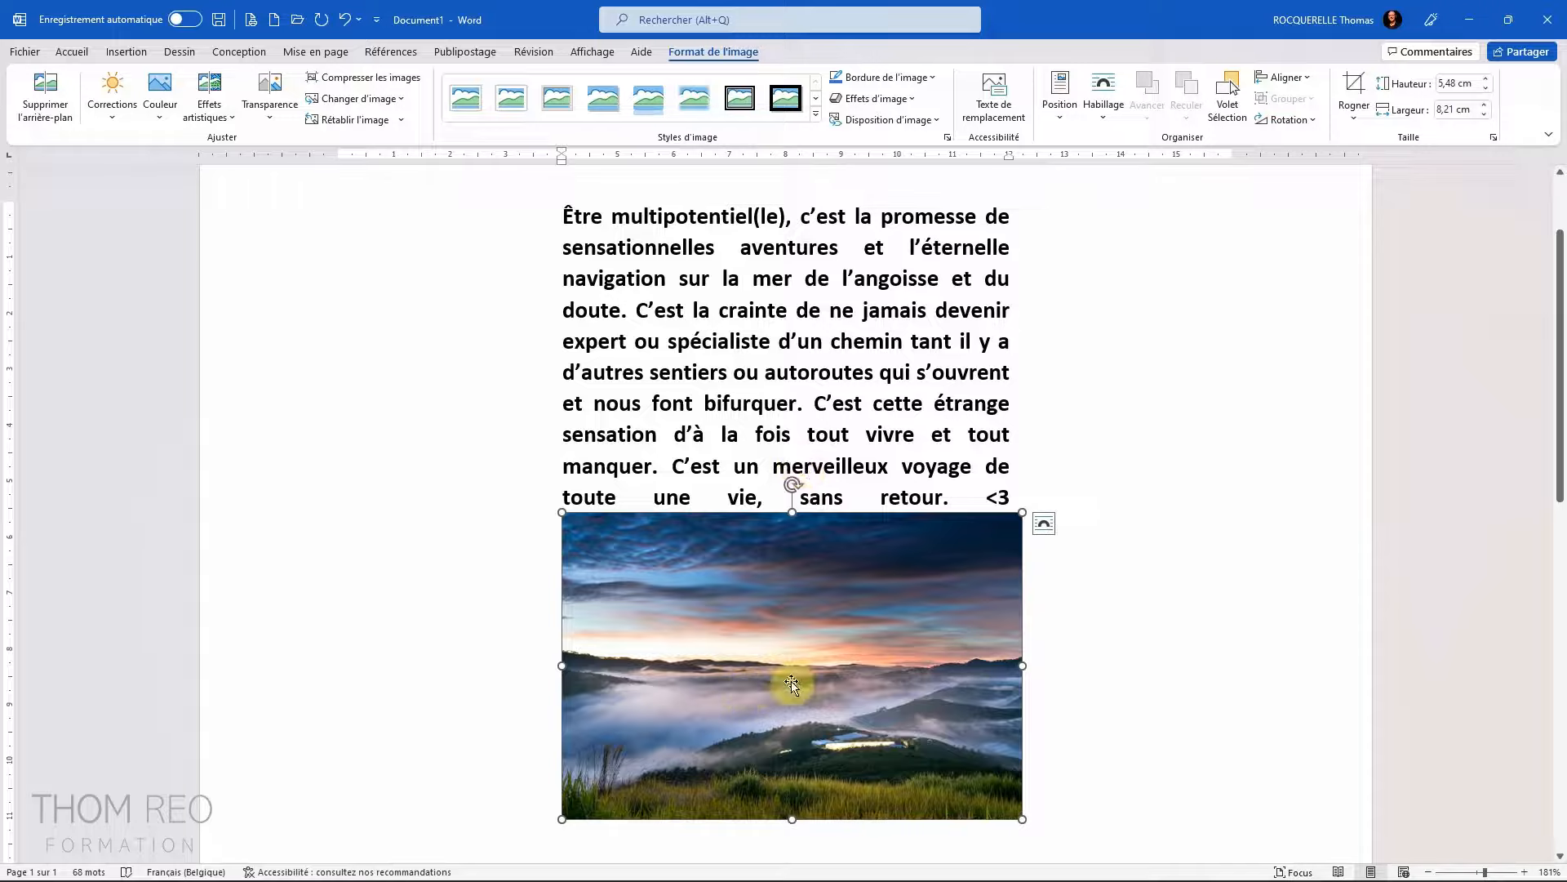
Set the picture's text wrapping to in front of text and move it freely near the paragraph
left_click(1044, 527)
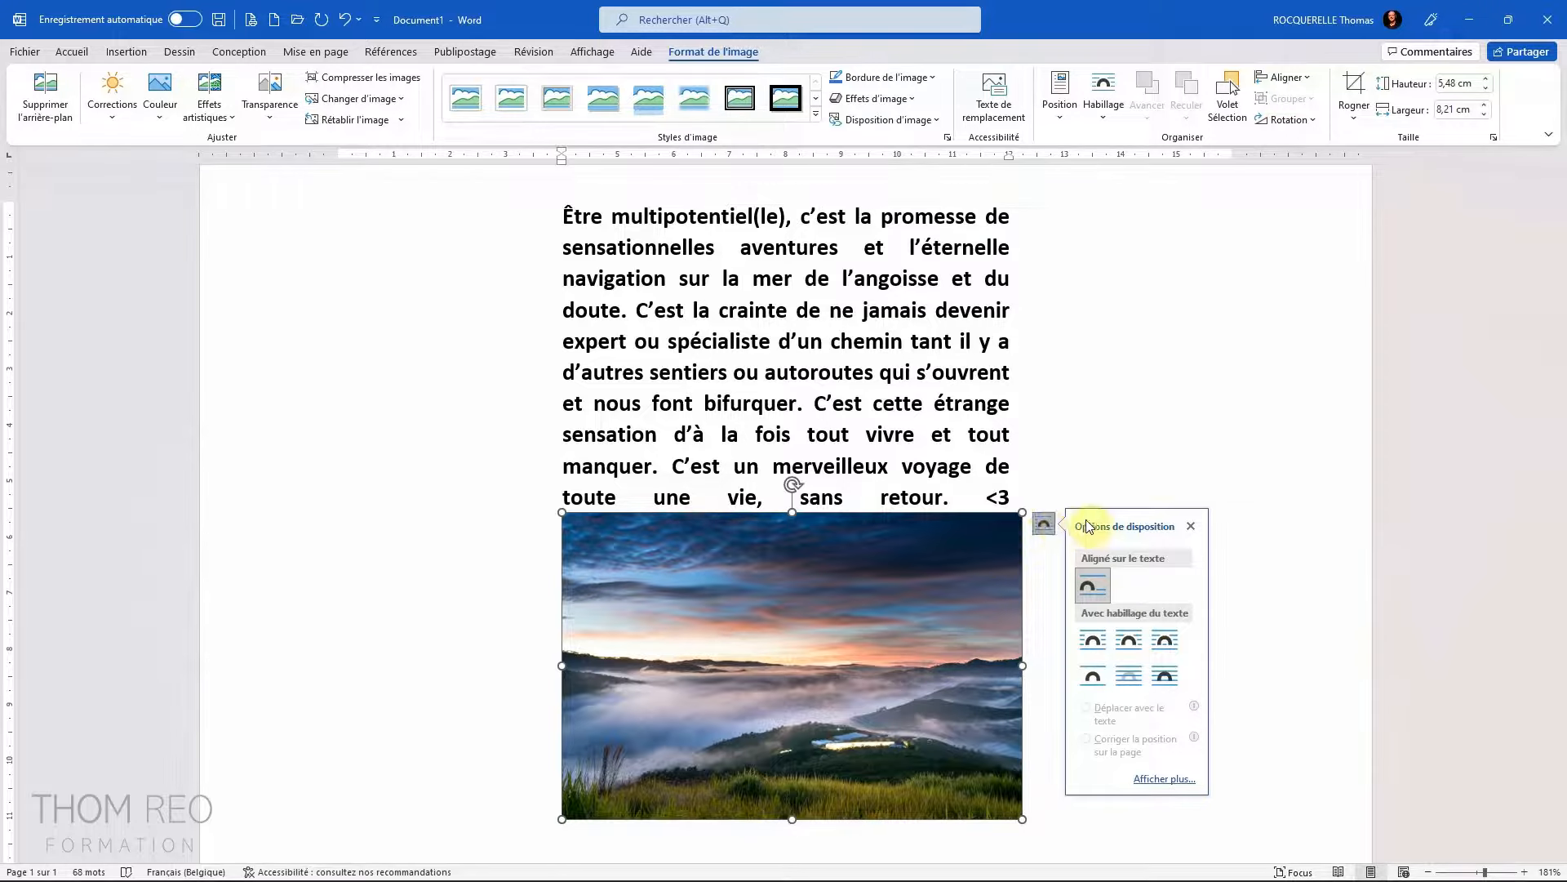
left_click(1170, 678)
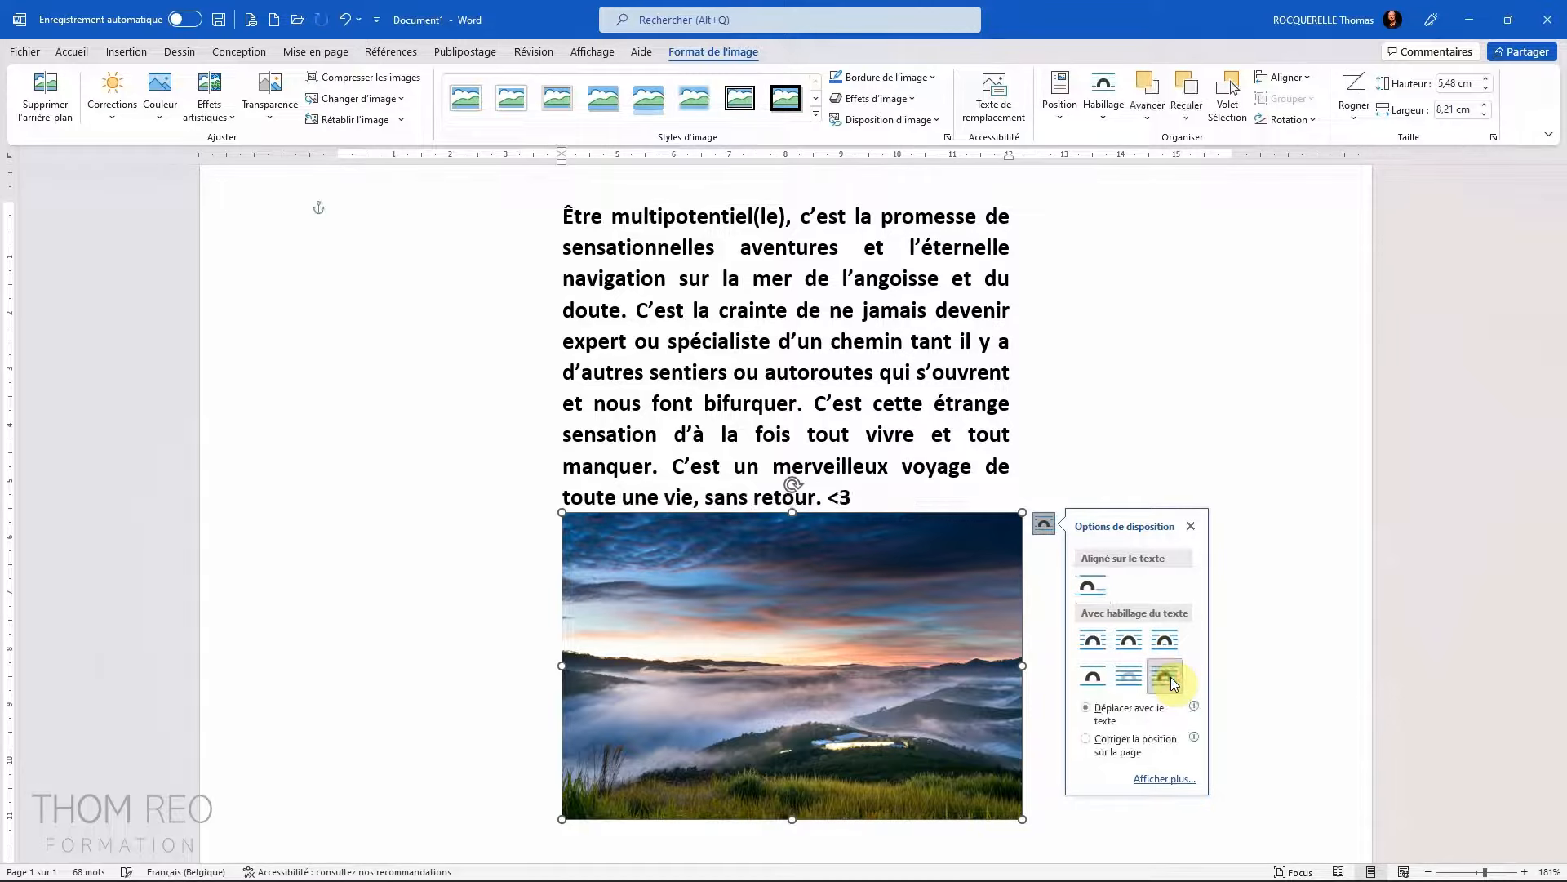
left_click_drag(809, 588, 784, 531)
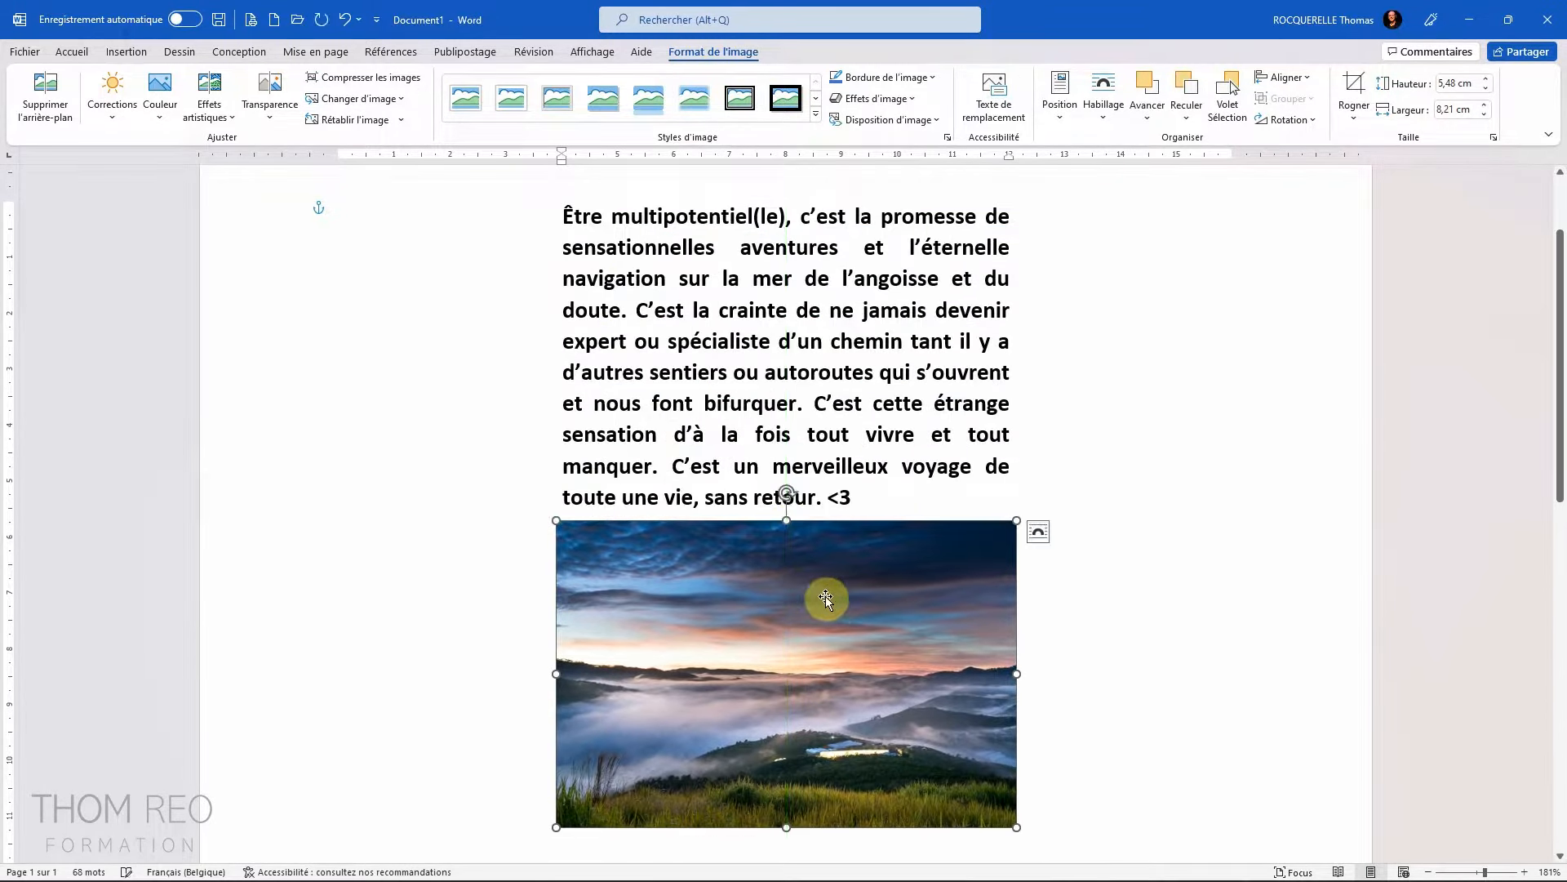
Set the picture's text wrapping to behind text and position it so it covers the whole paragraph
left_click(1038, 534)
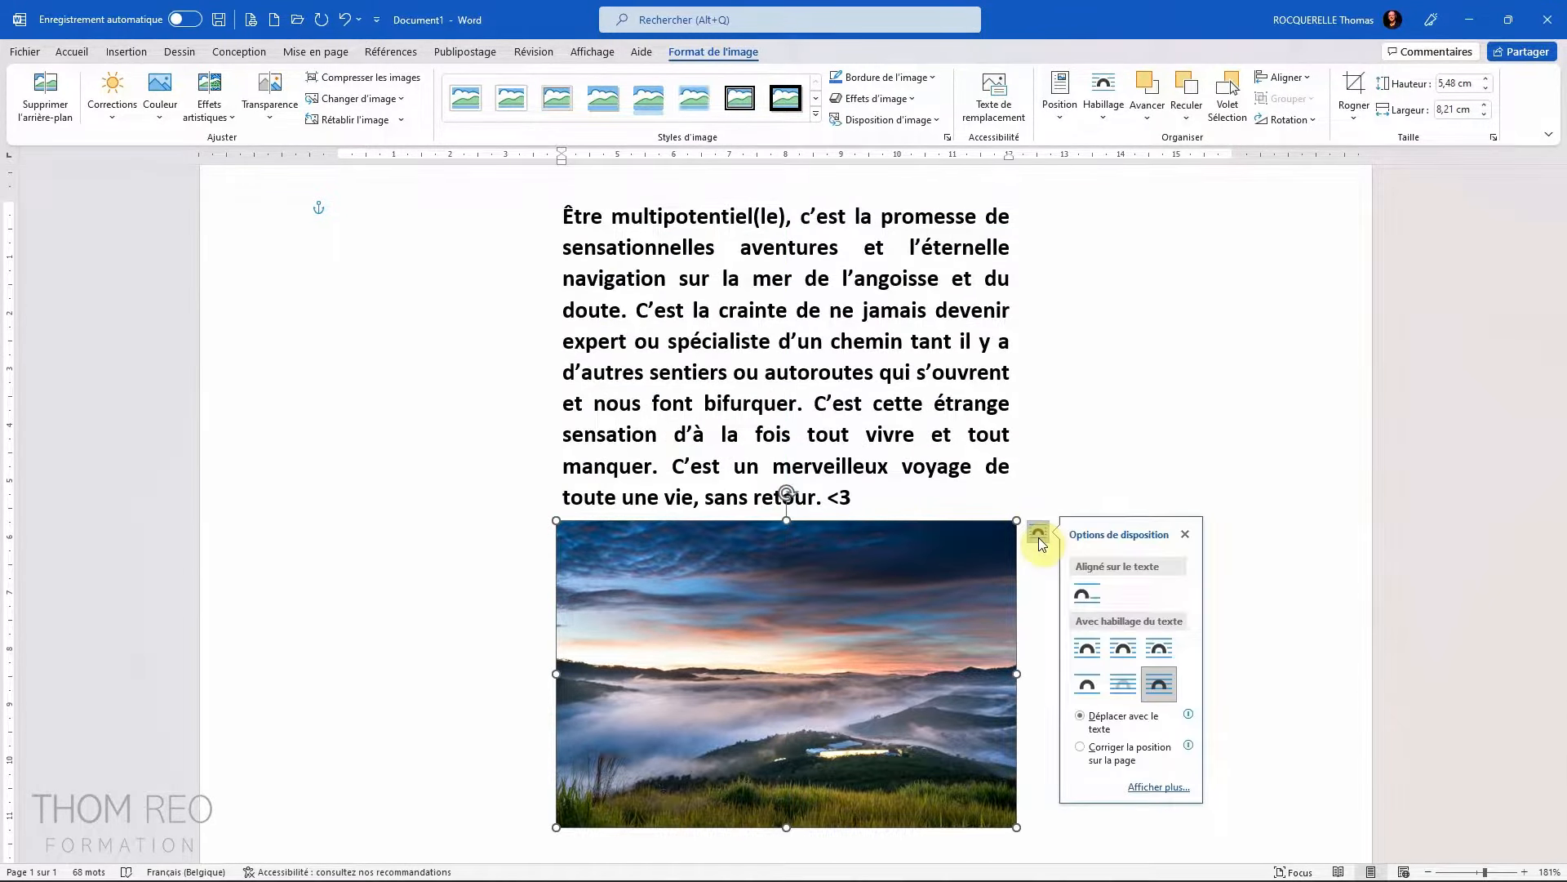
left_click(1125, 686)
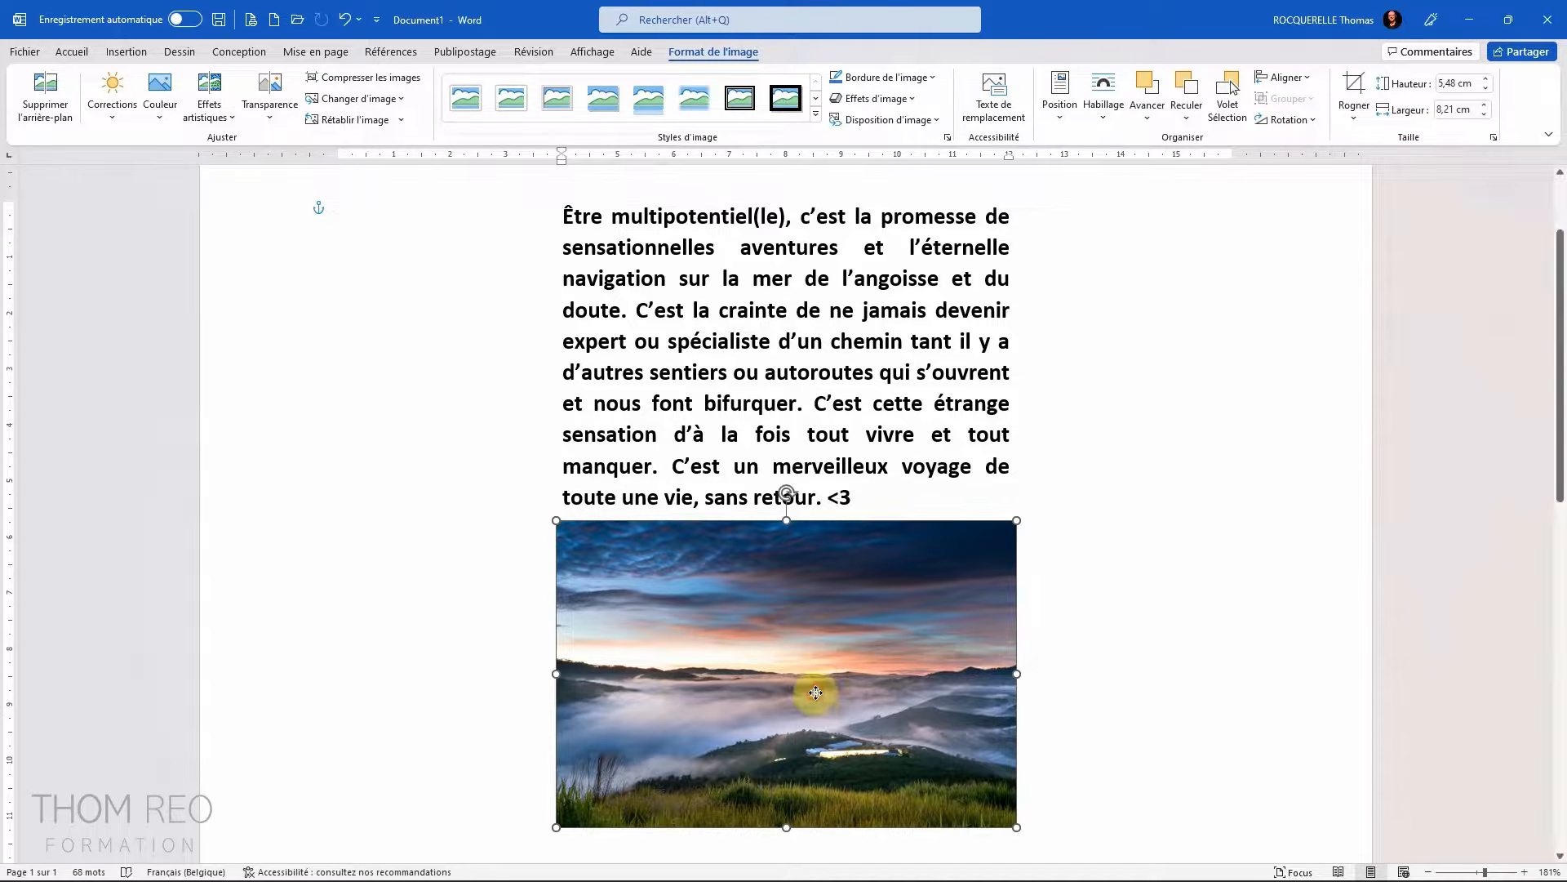
left_click_drag(815, 714, 815, 375)
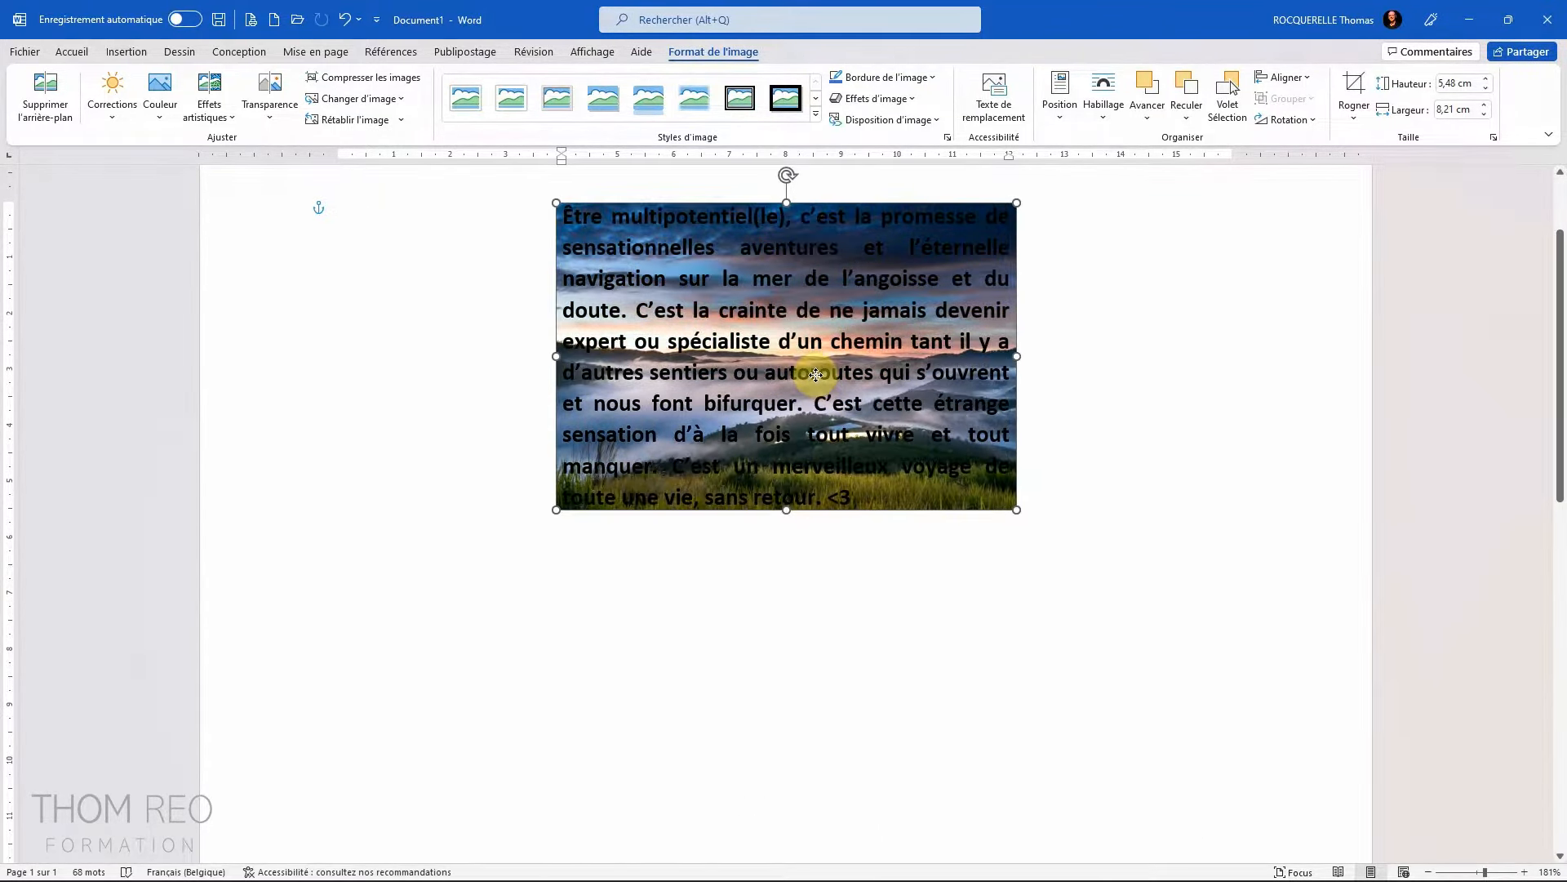
left_click(1182, 332)
scroll(1182, 332, "up", 3)
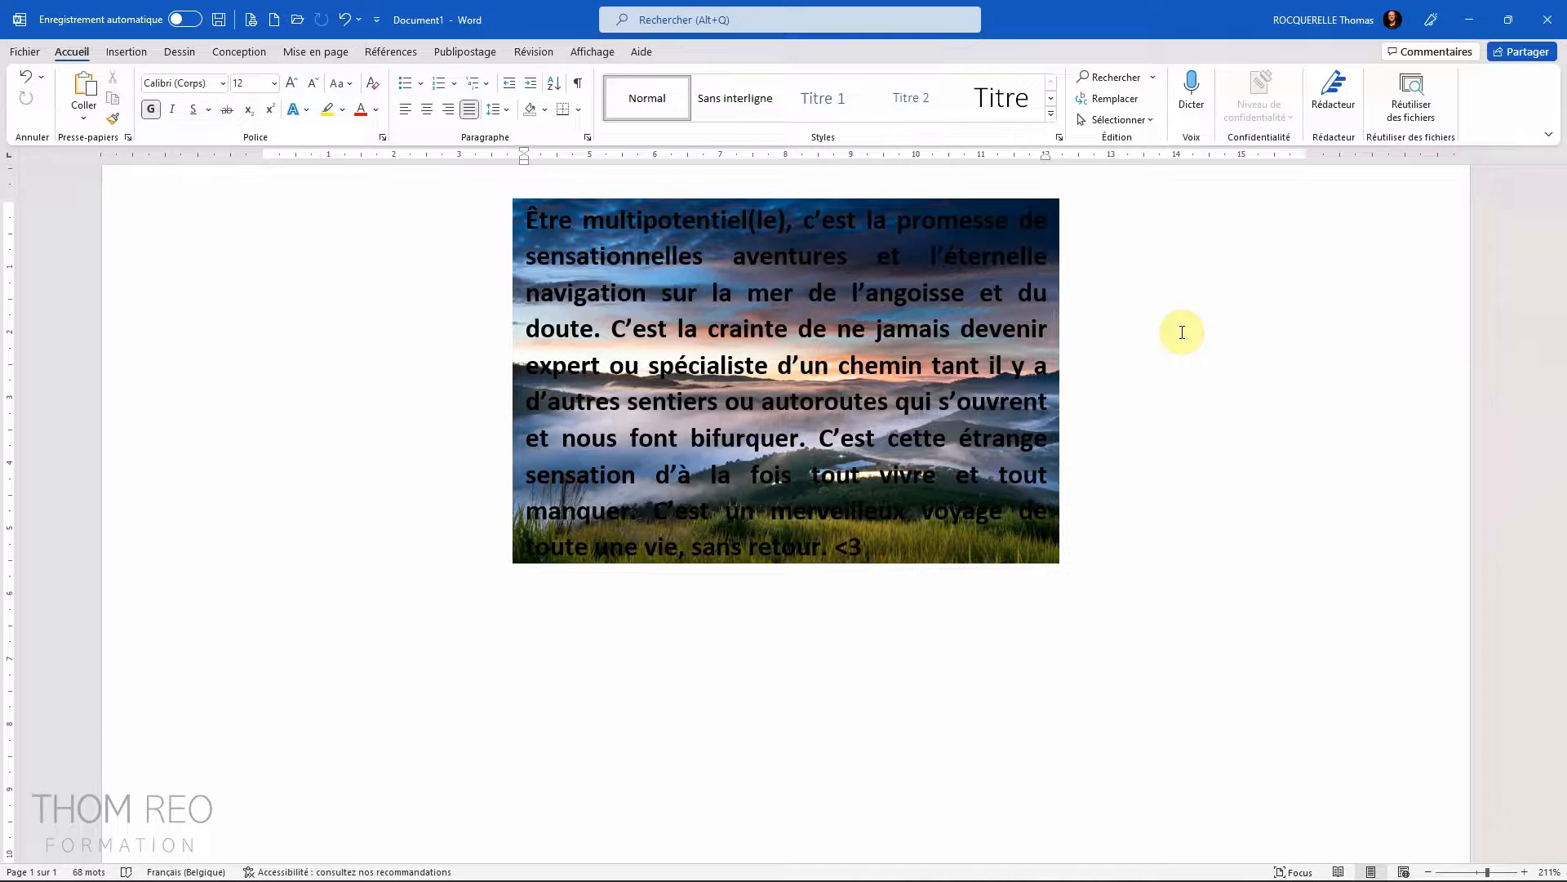
Recolour the background picture with the pale washout preset so the paragraph stays readable
key("ctrl+z")
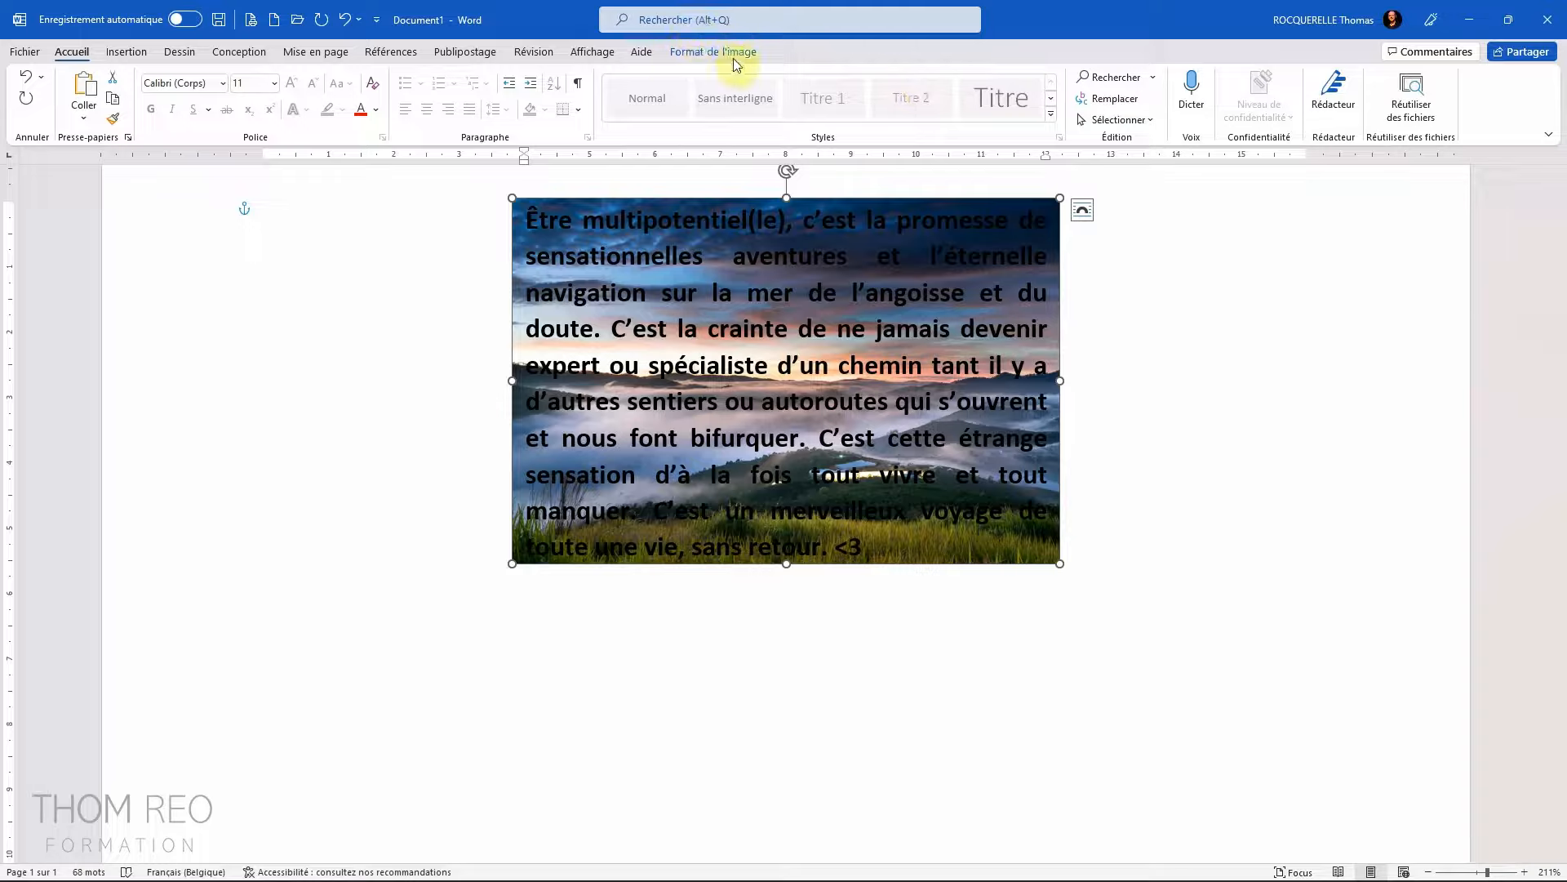
left_click(691, 54)
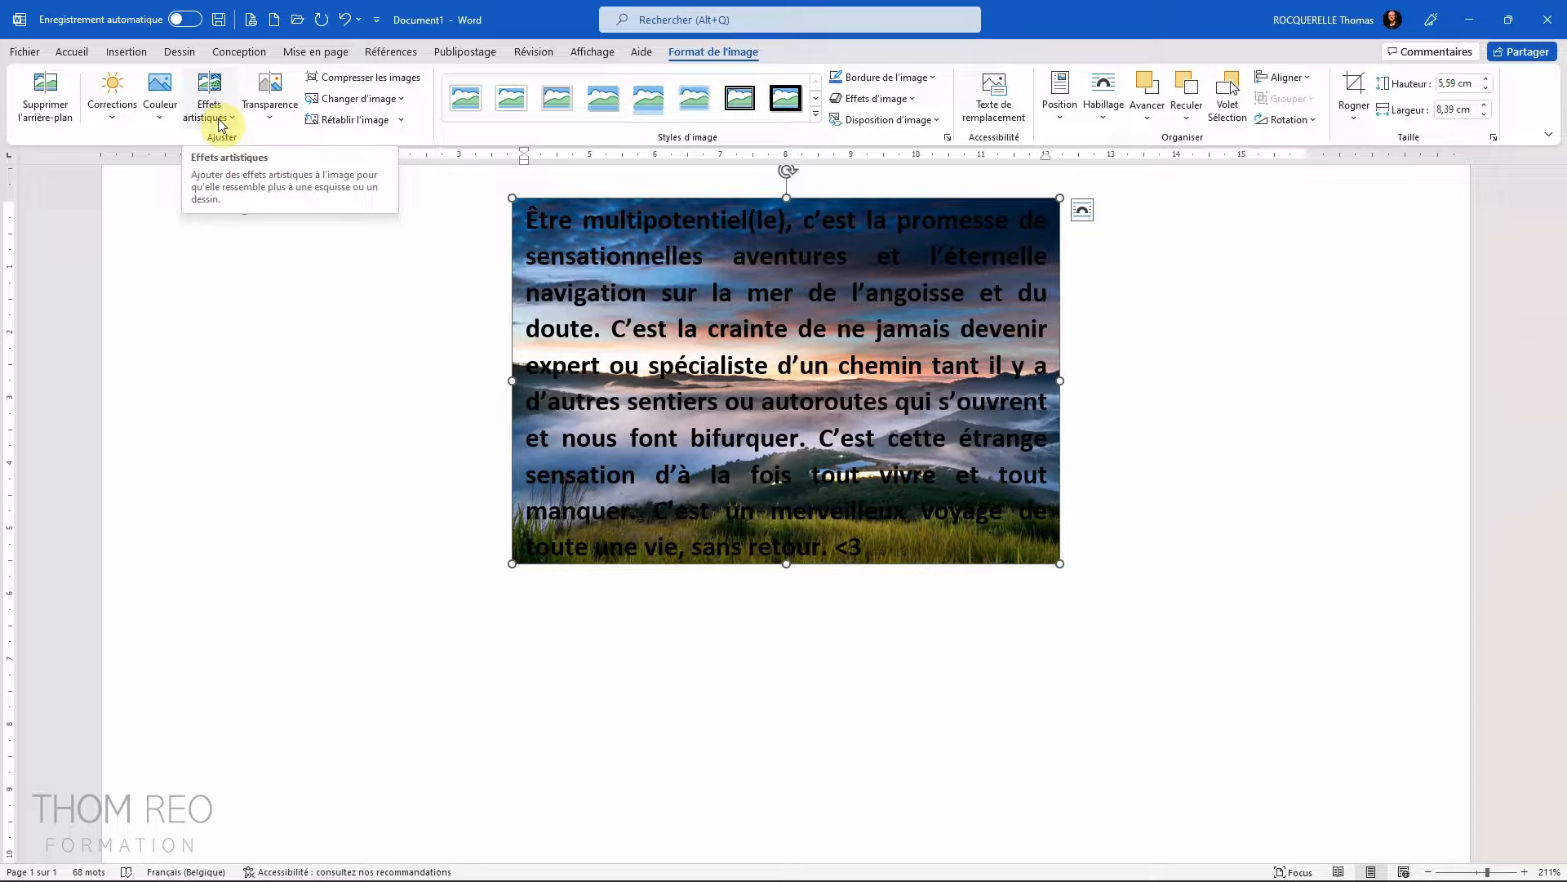
left_click(173, 111)
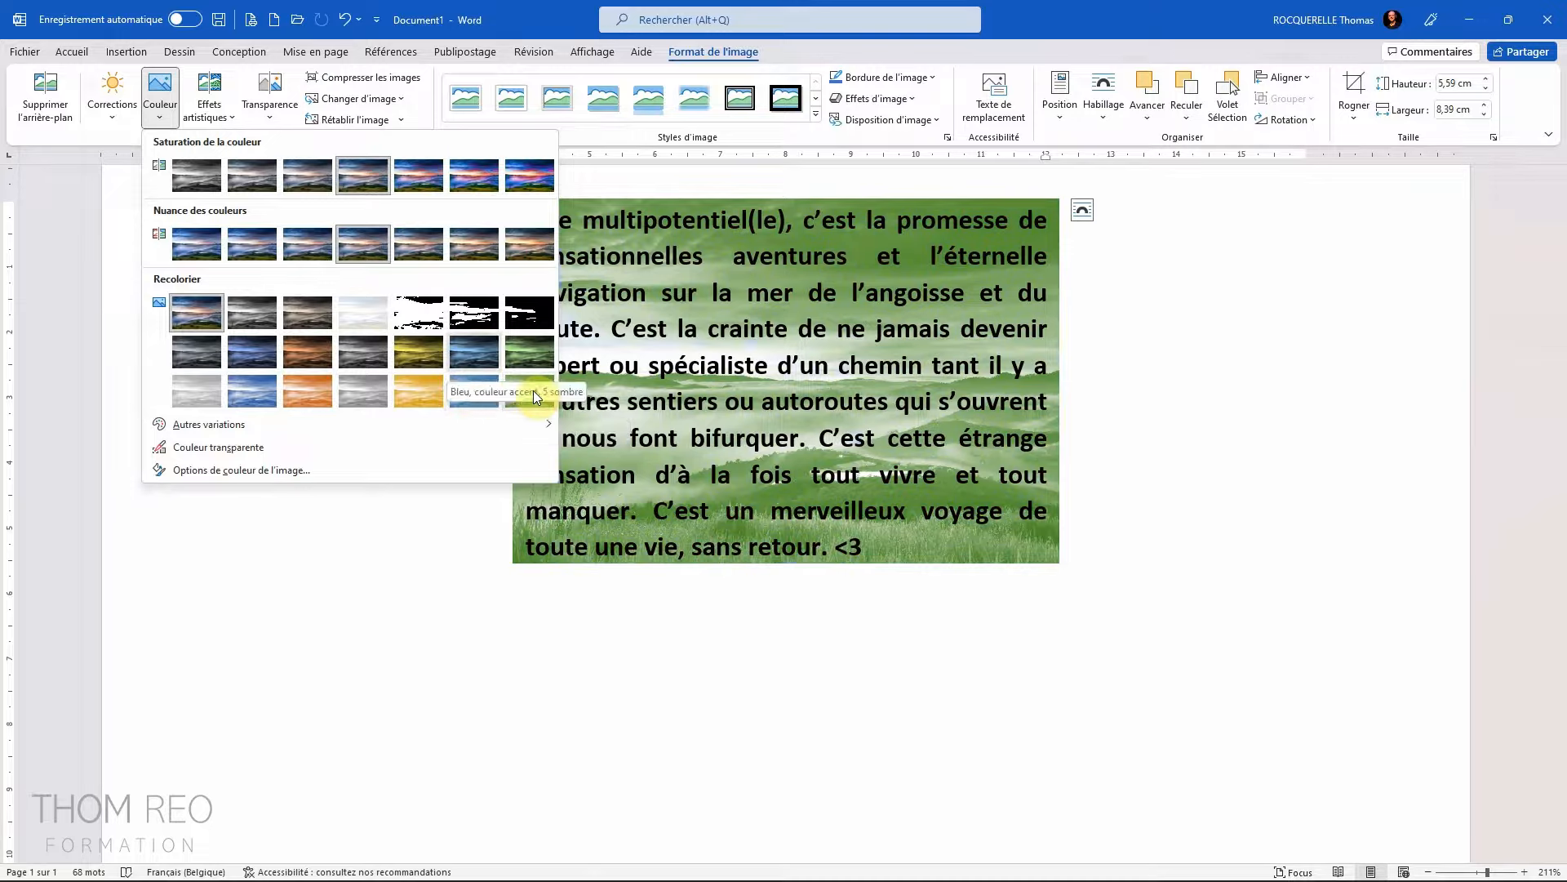
left_click(364, 311)
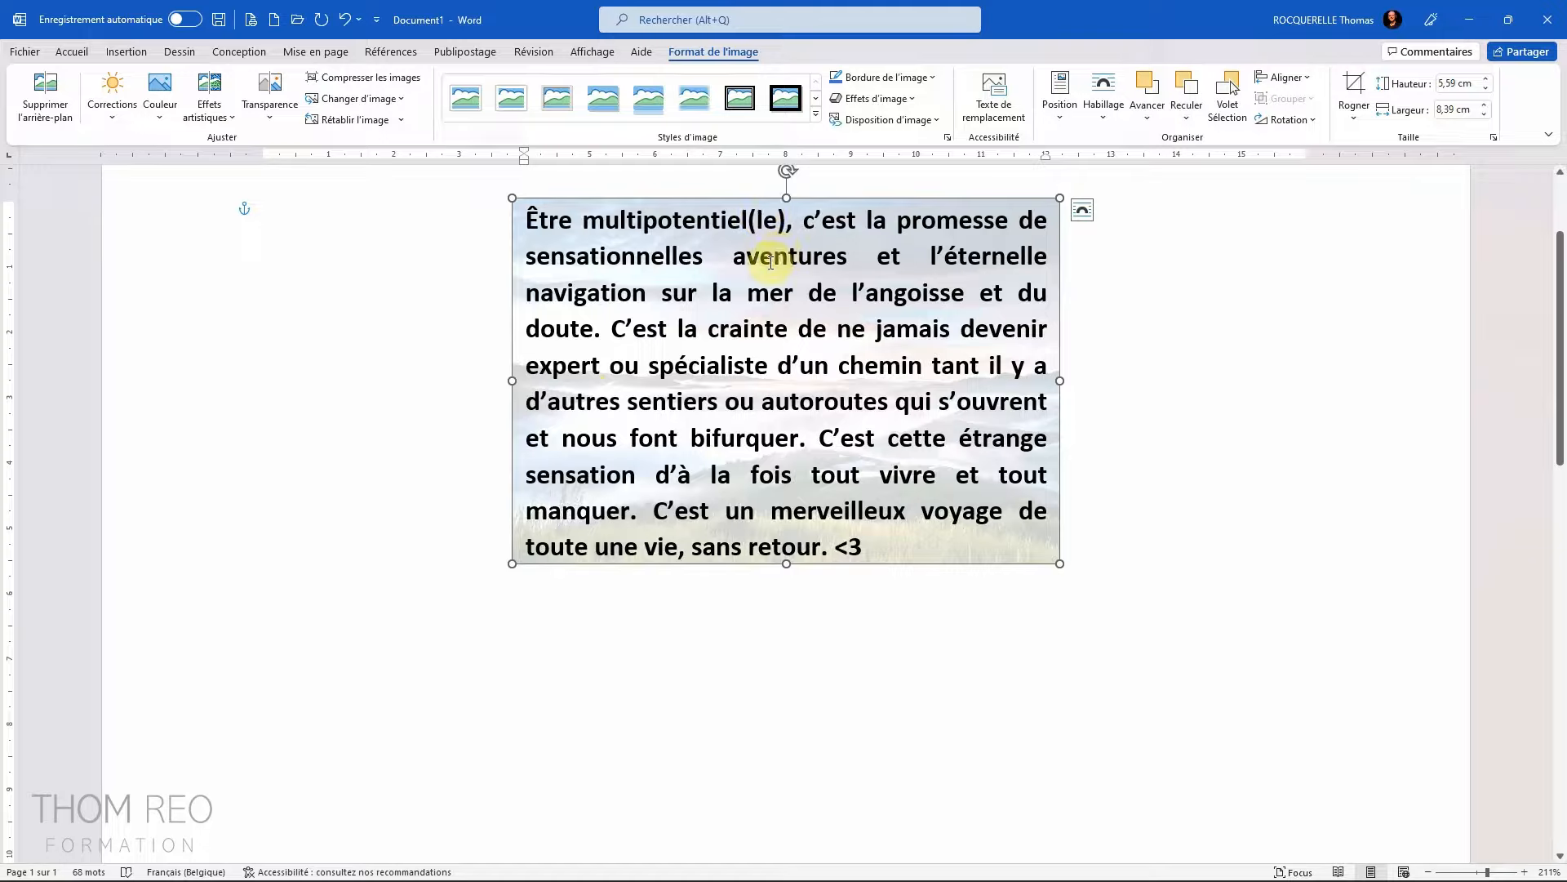
Try the +40 % brightness and +40 % contrast correction on the picture and preview the artistic effects
left_click(128, 119)
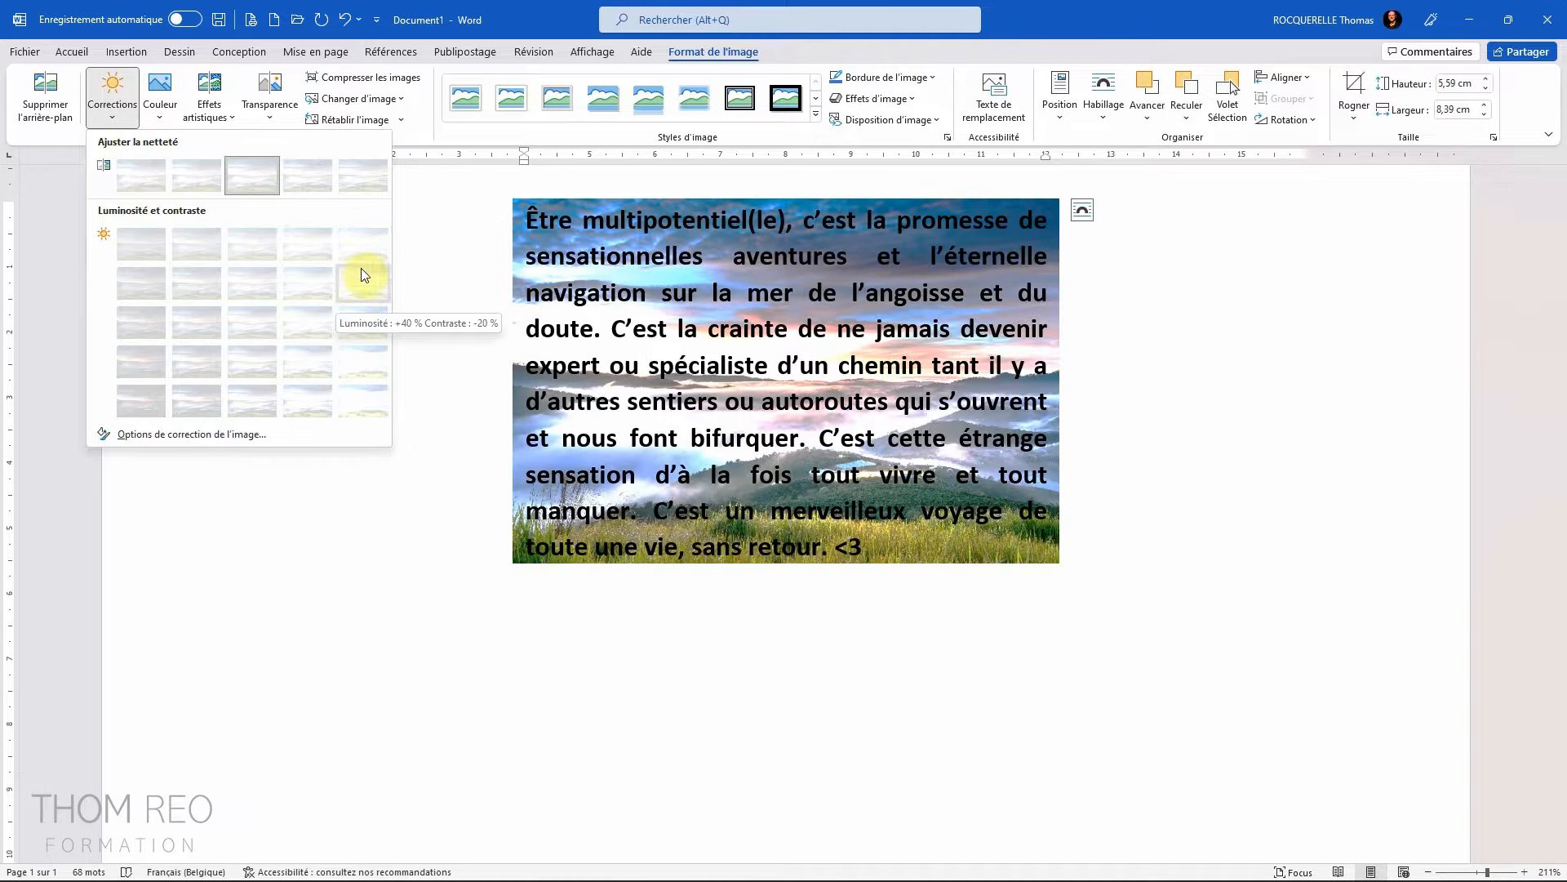
left_click(369, 390)
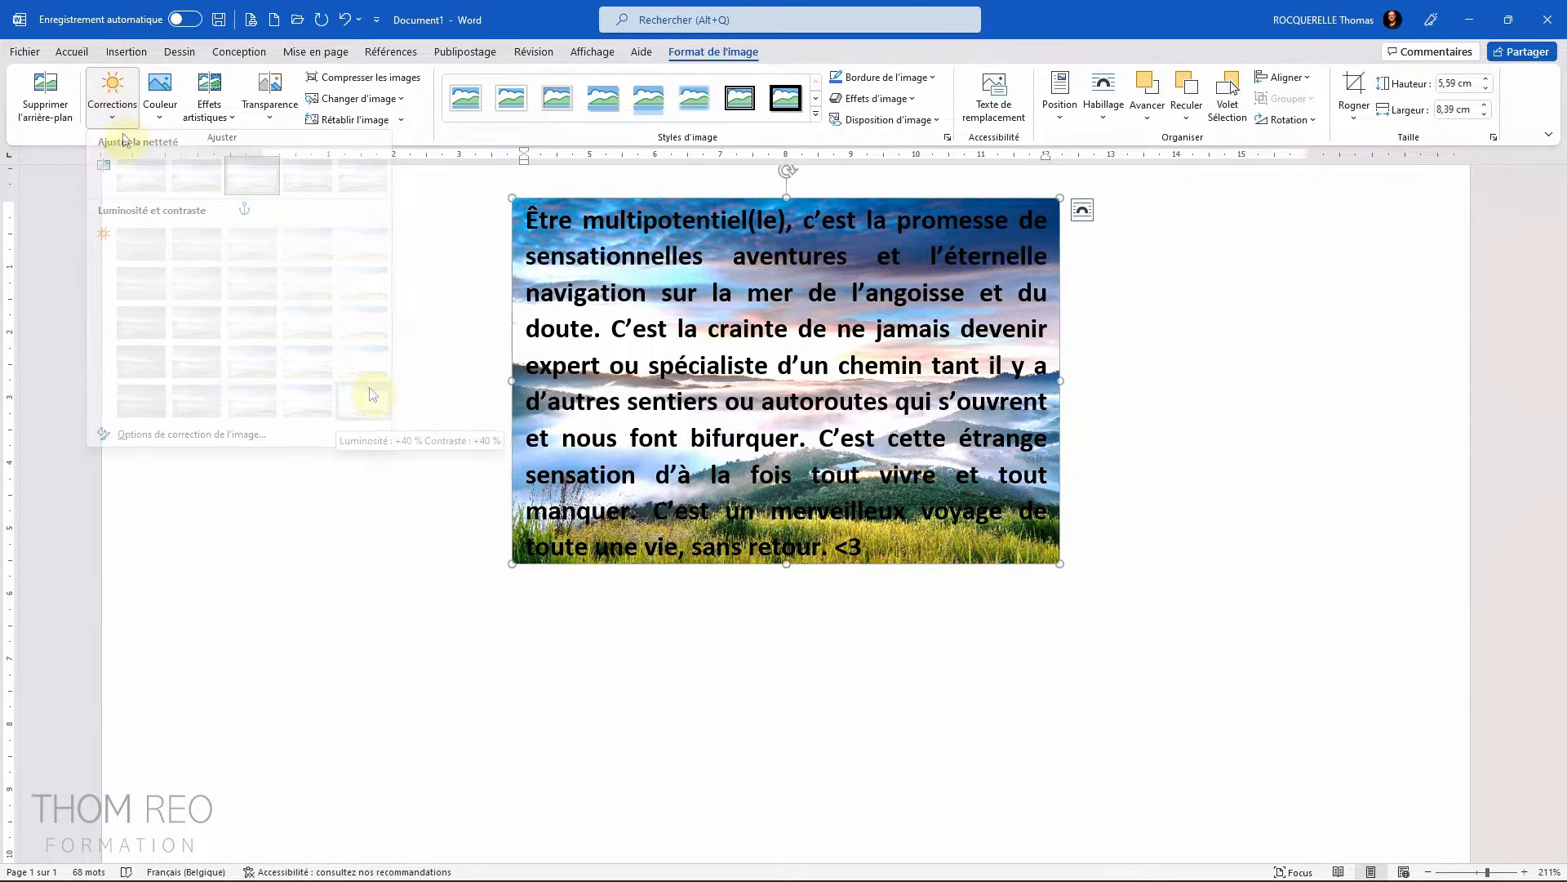
left_click(216, 120)
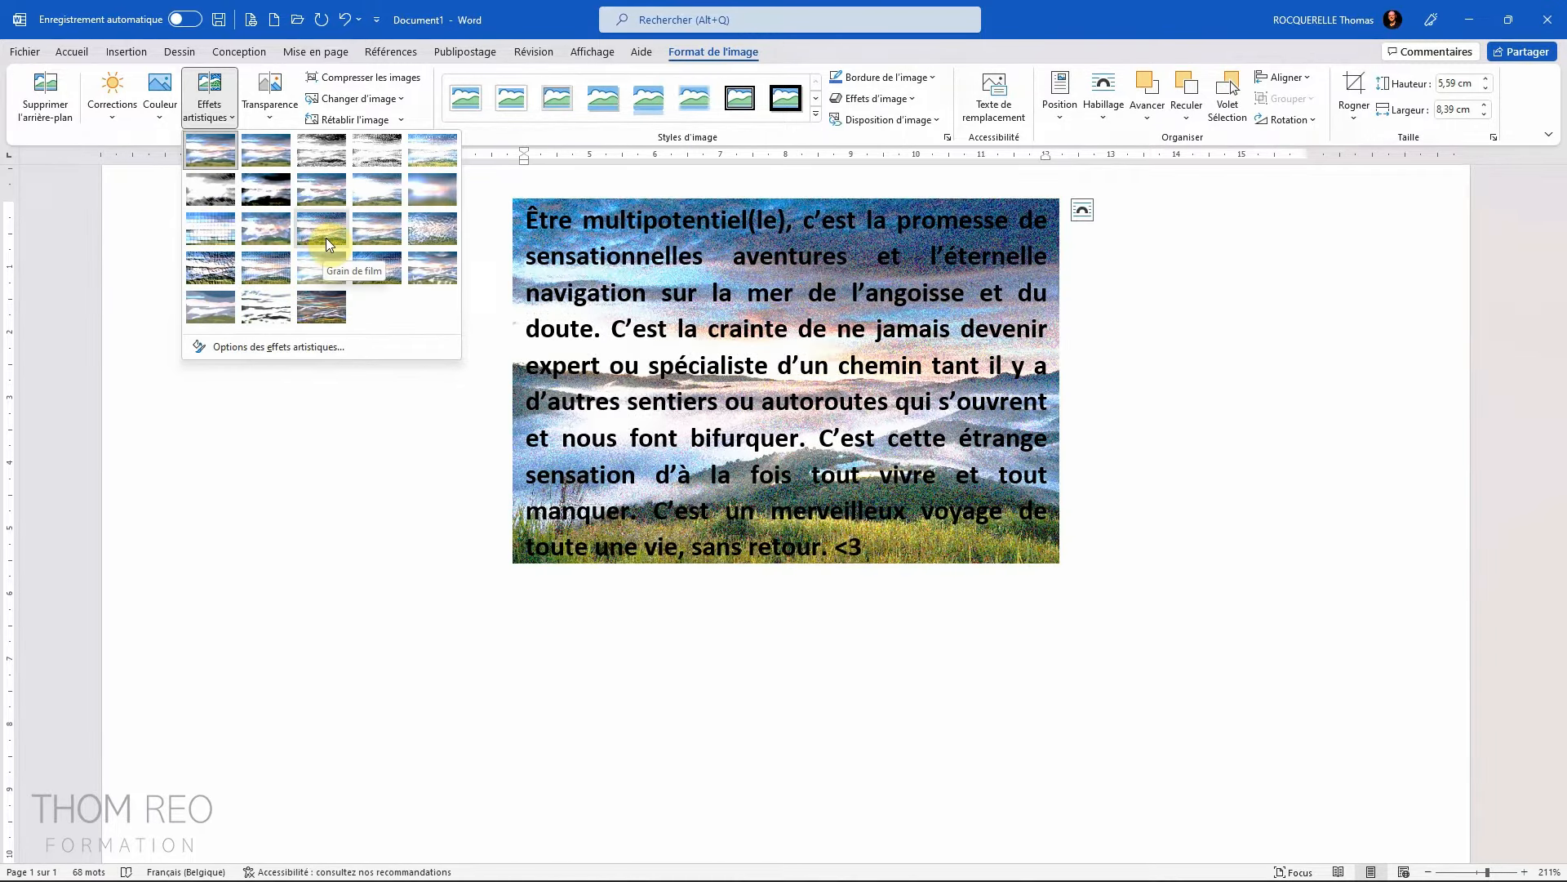
left_click(1147, 457)
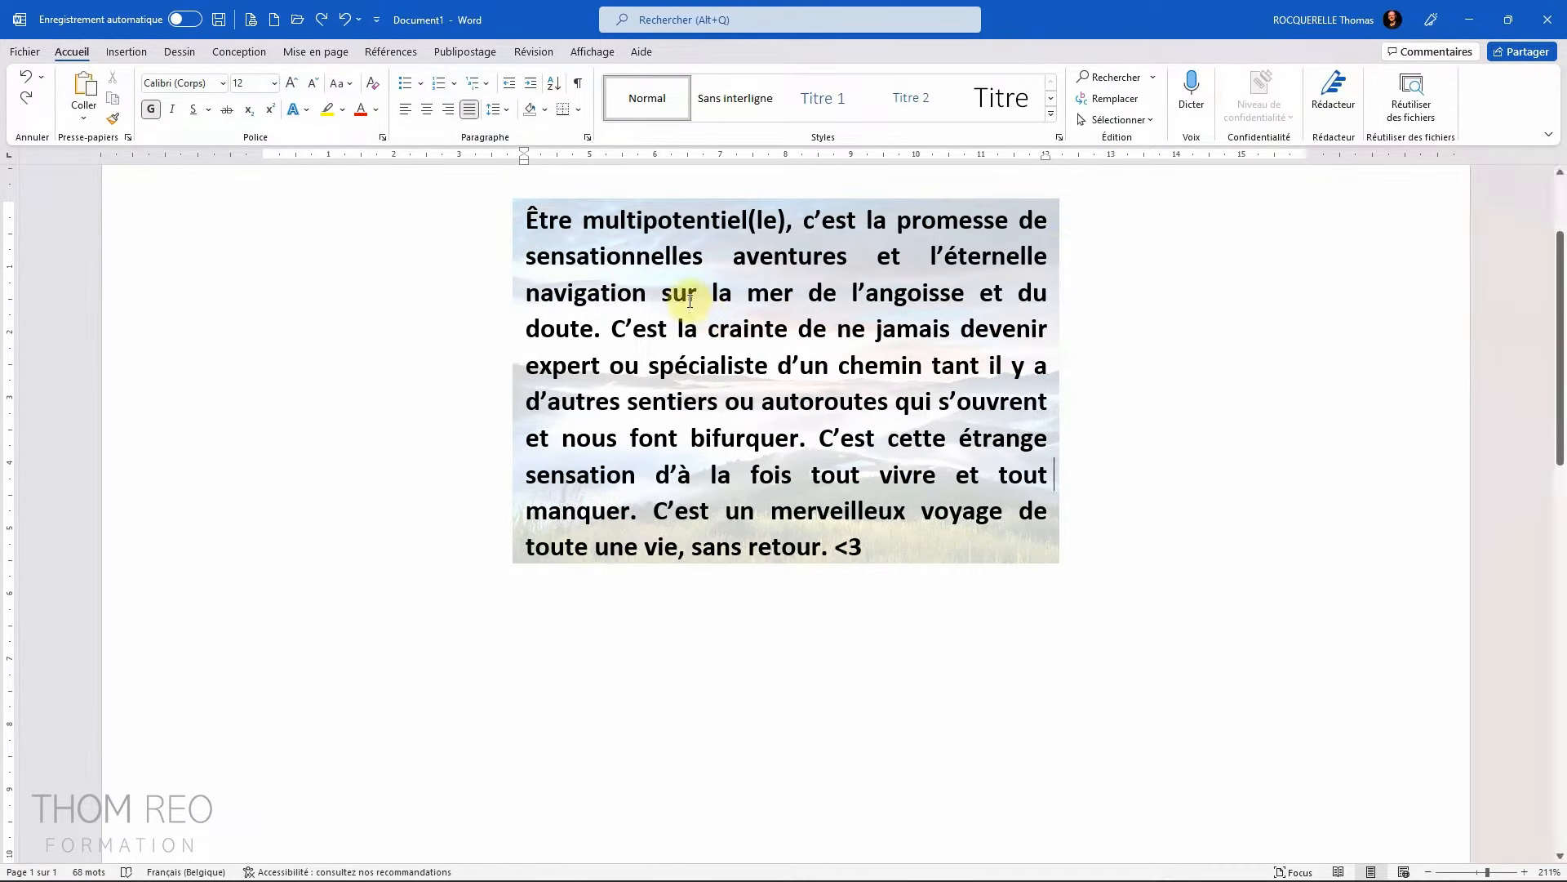
Try selecting the picture behind the text directly, near its edge and through the paragraph, and deselect it again
left_click(1104, 280)
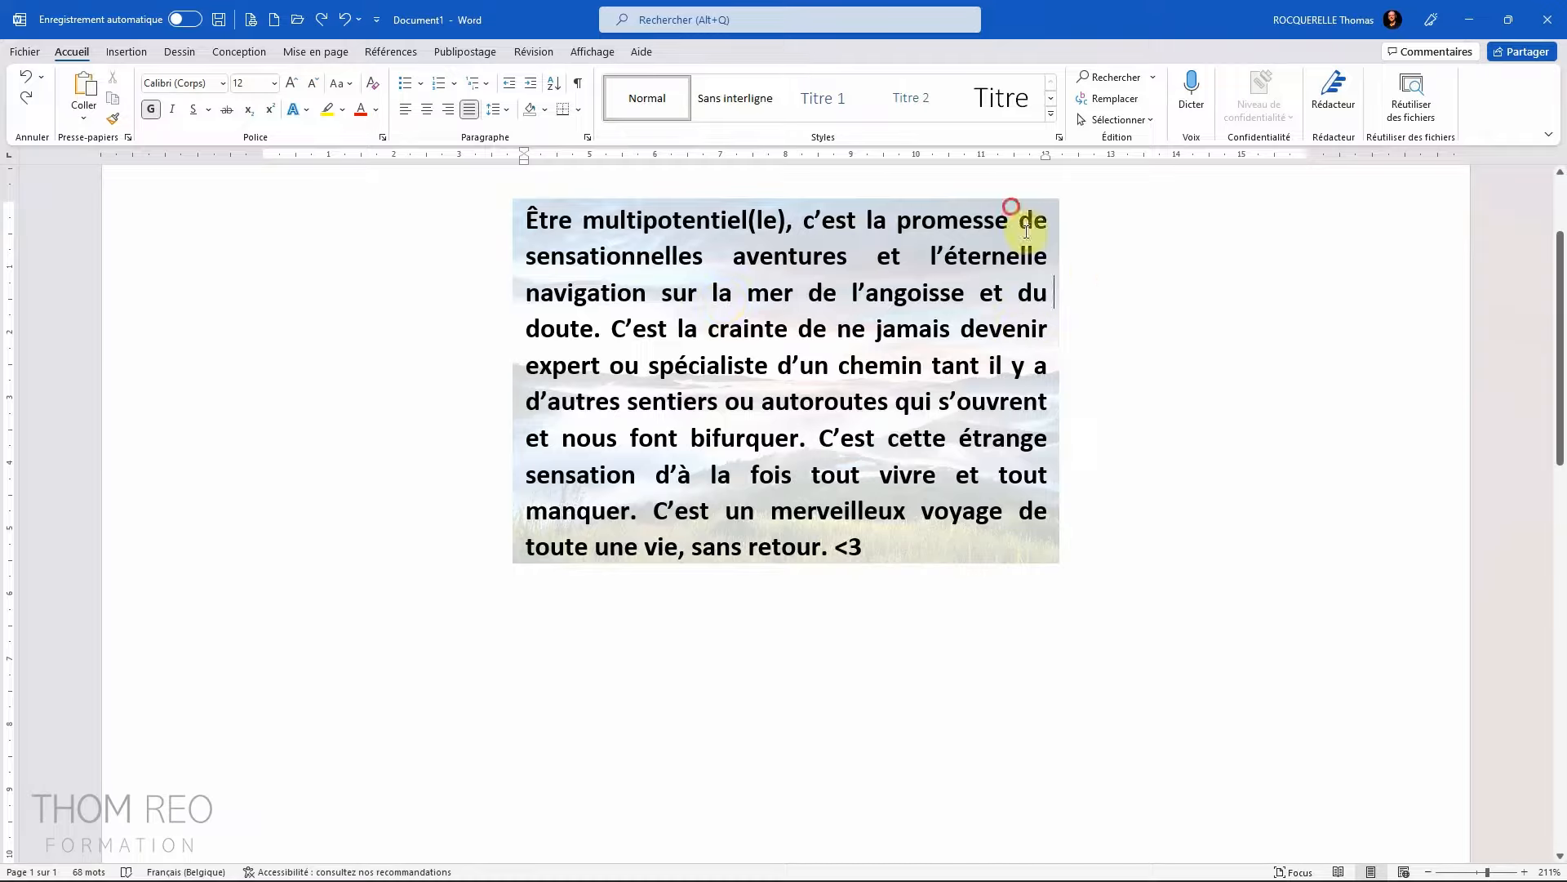
left_click(1095, 267)
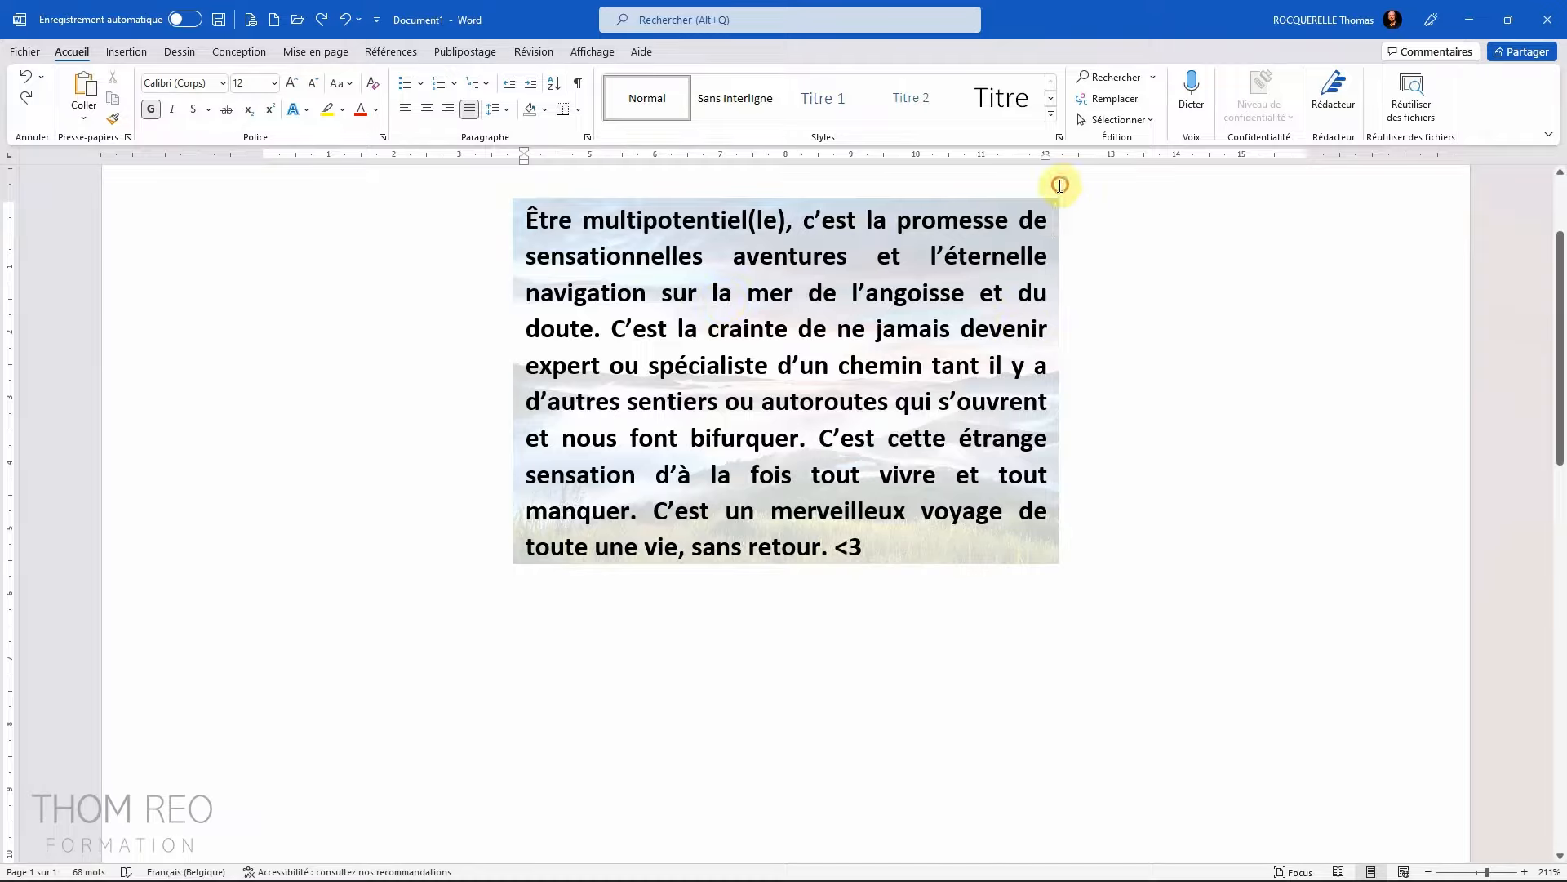
left_click(857, 209)
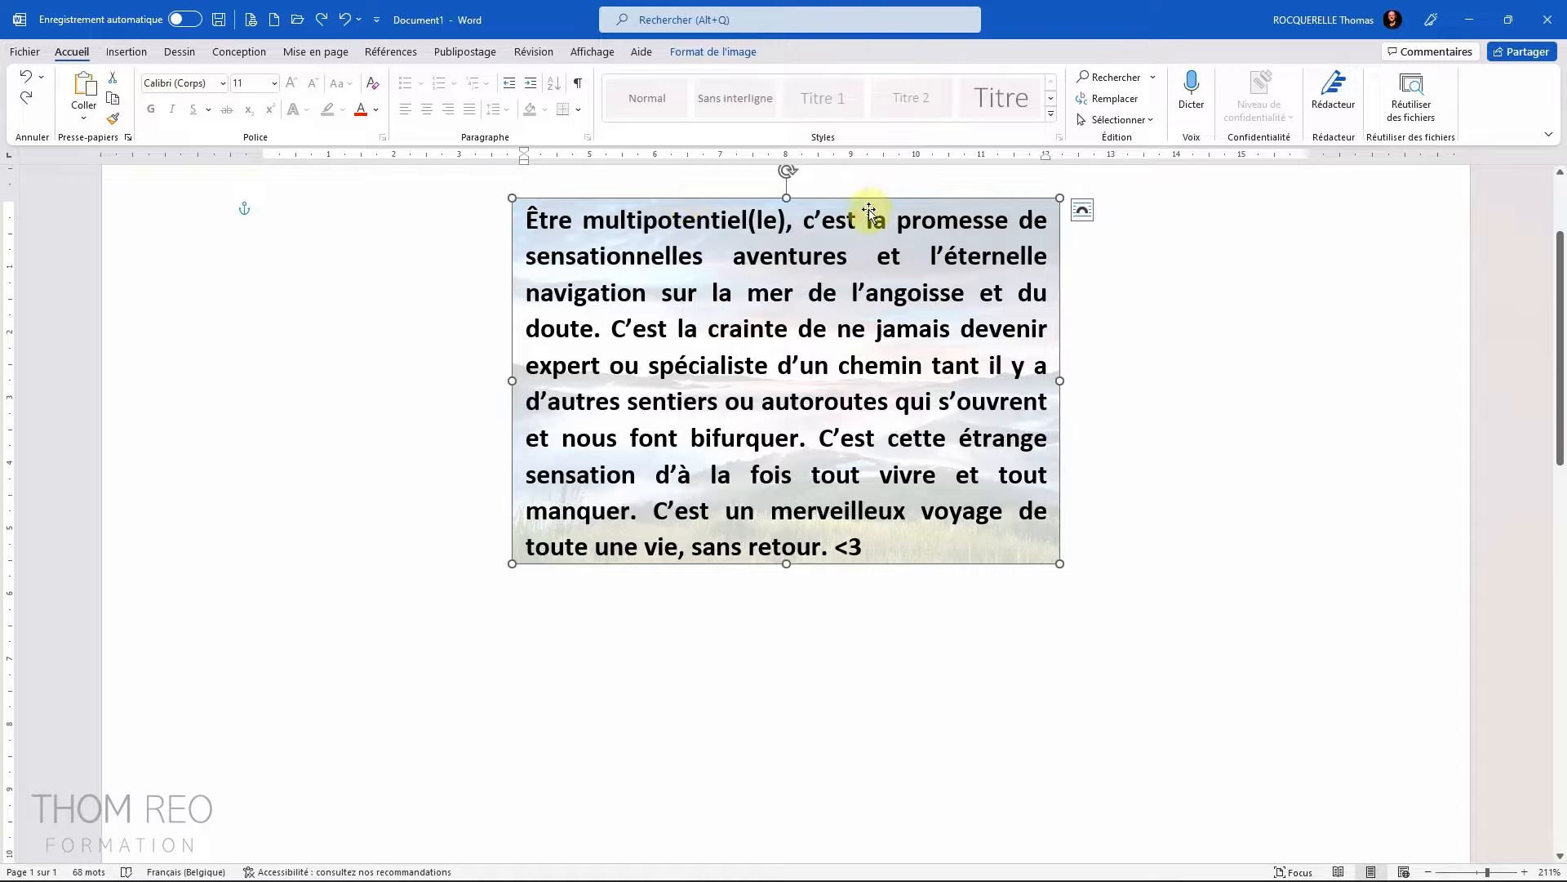
left_click(1123, 292)
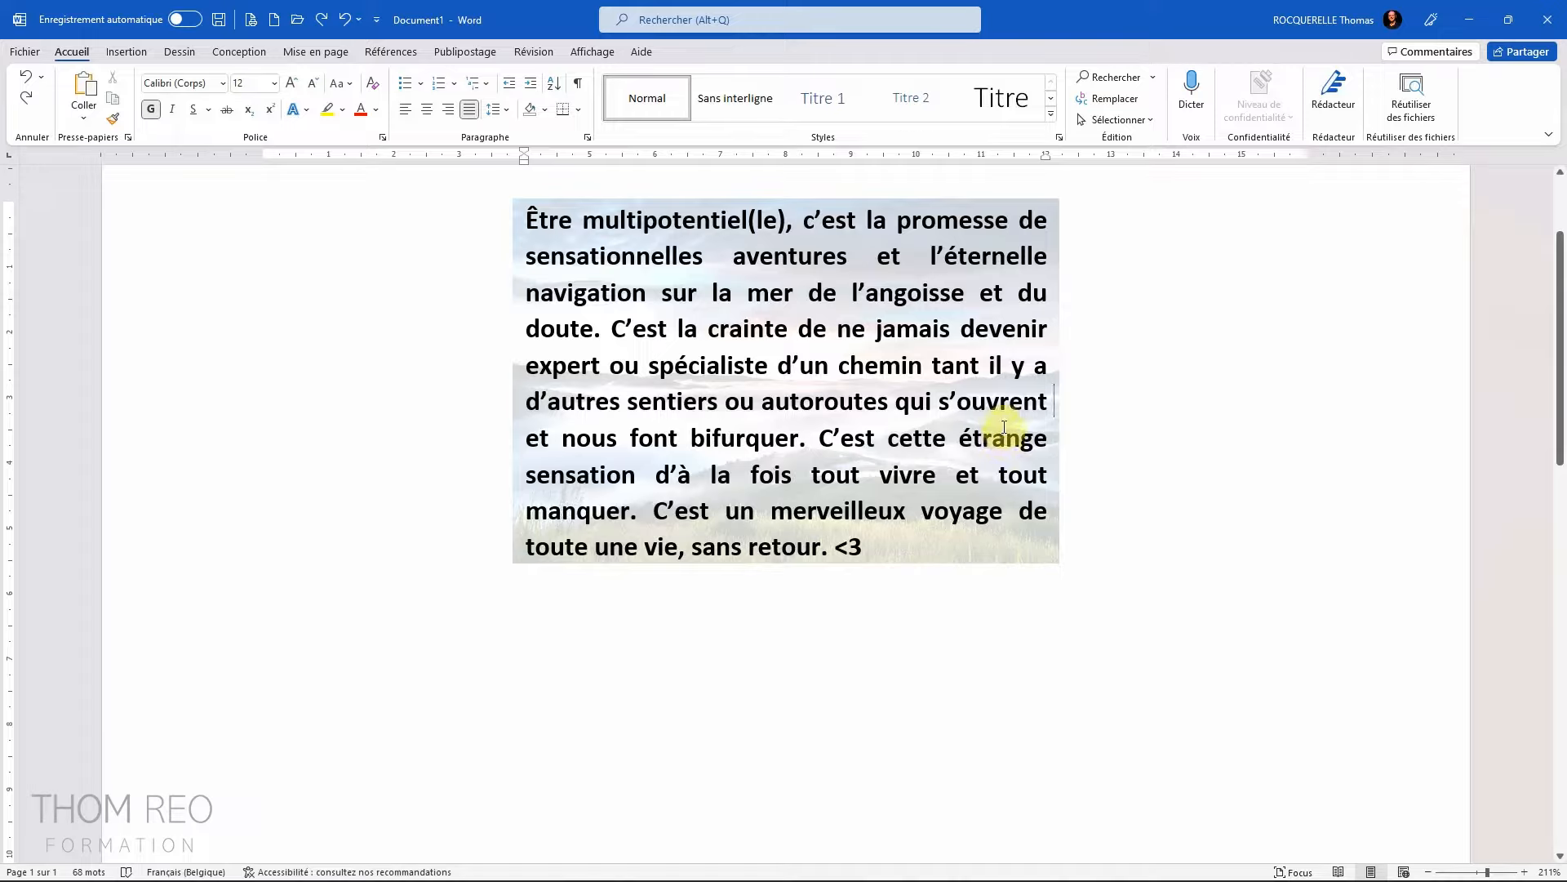
left_click(760, 353)
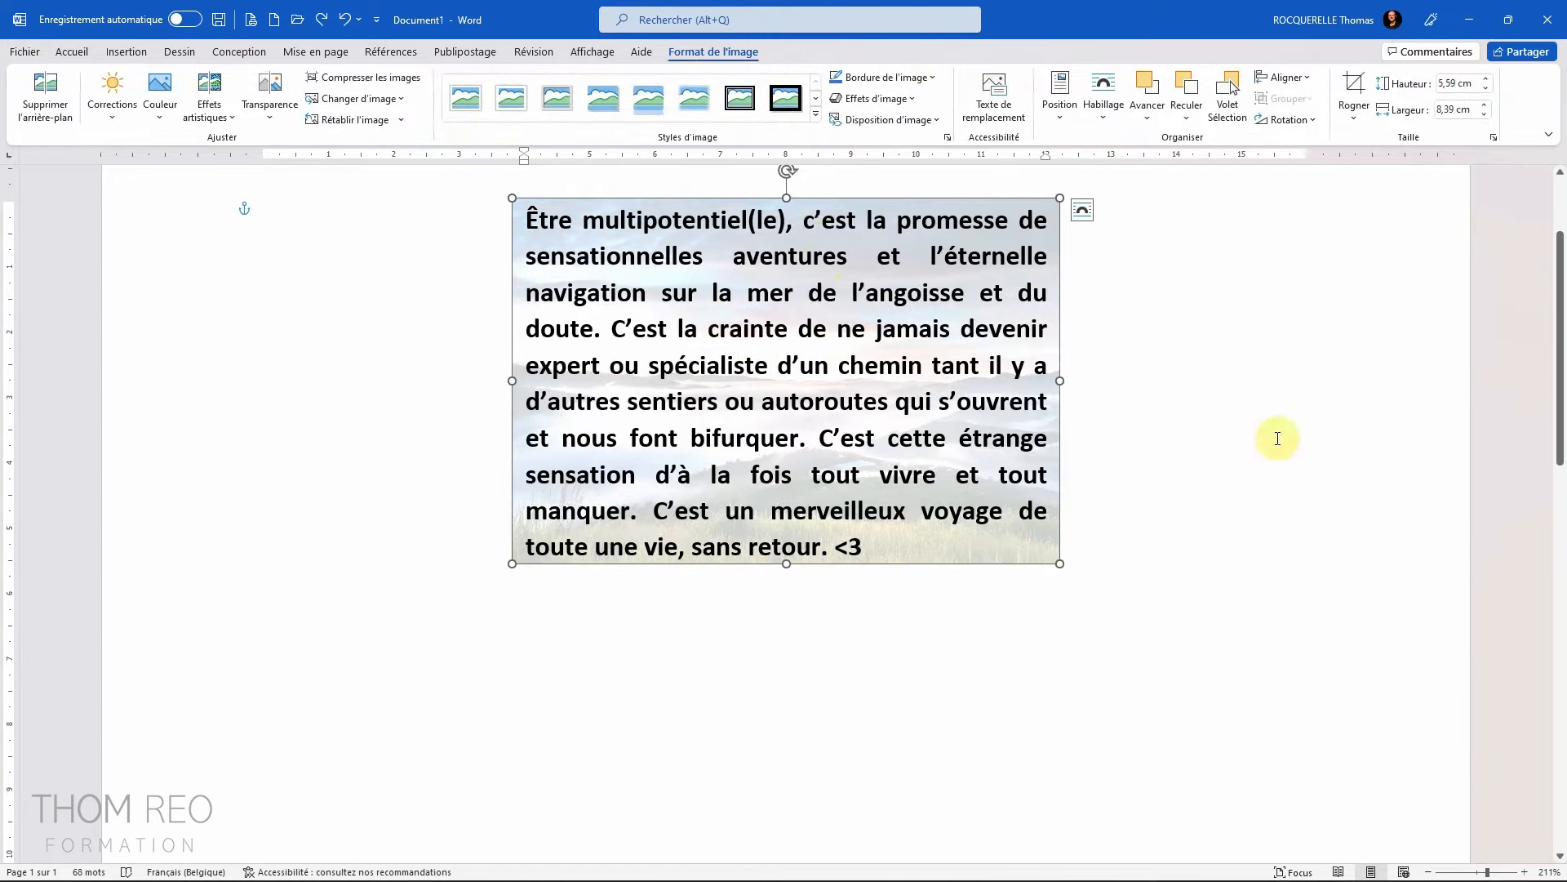
left_click(1204, 400)
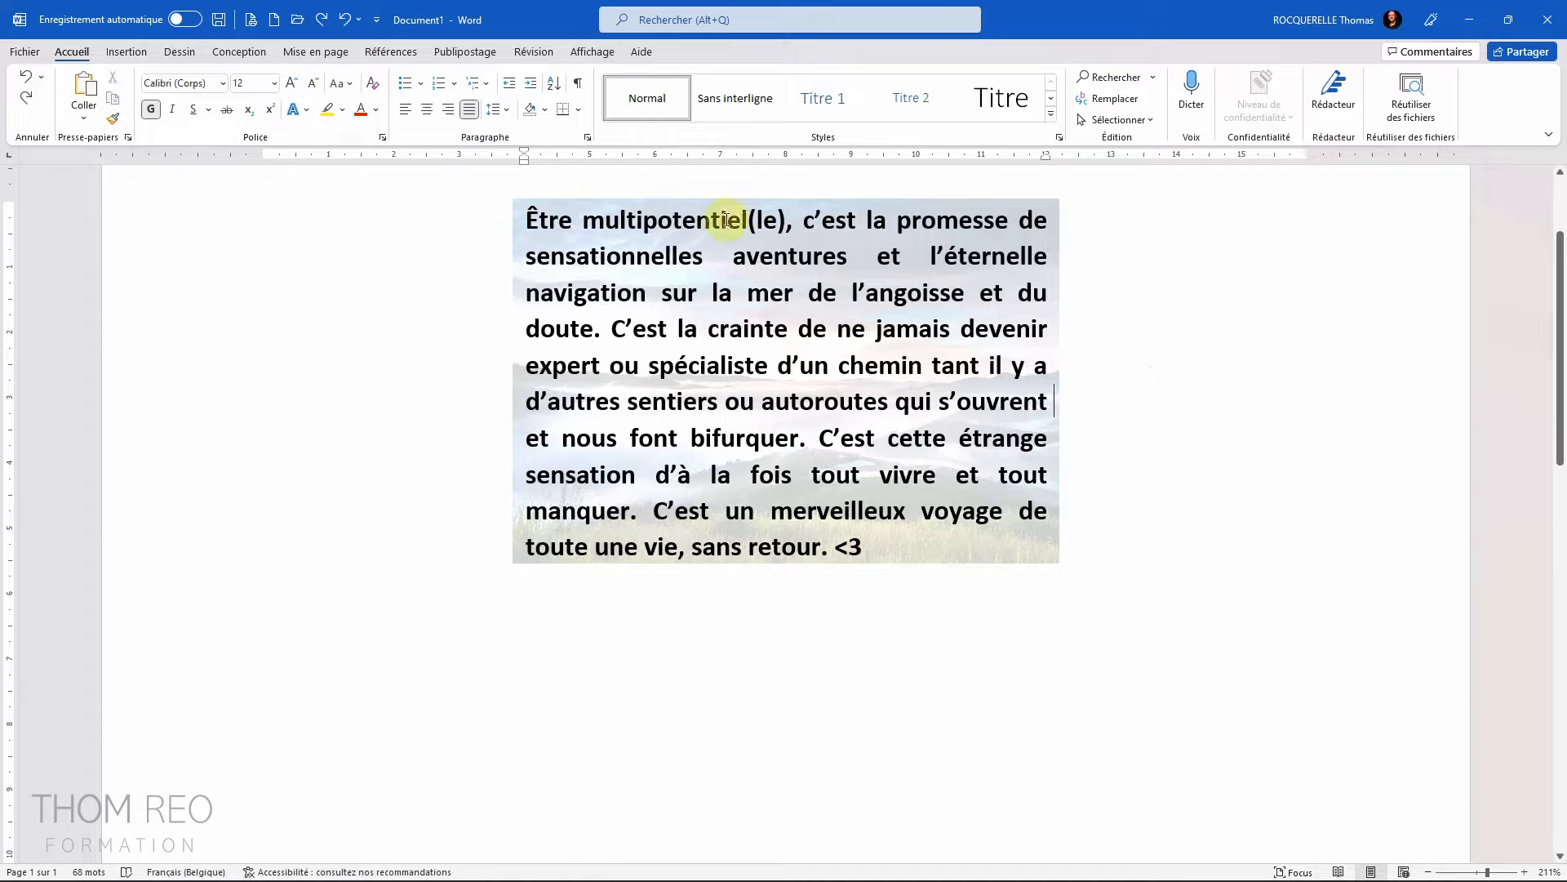
Turn on object selection, select the picture behind the text and adjust its position around the paragraph
left_click(1130, 126)
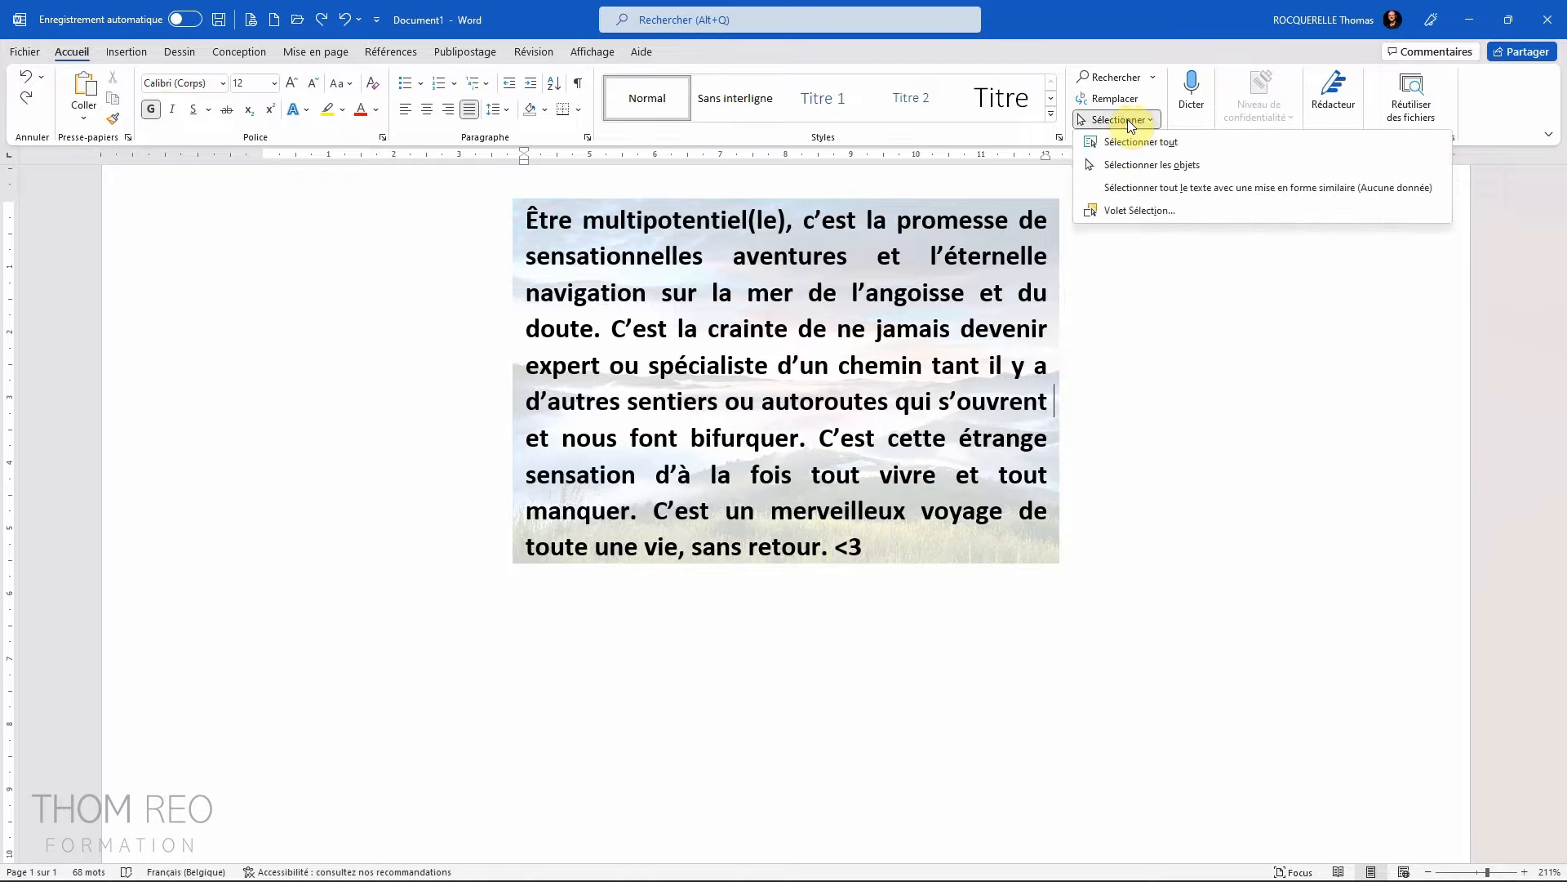
left_click(1133, 166)
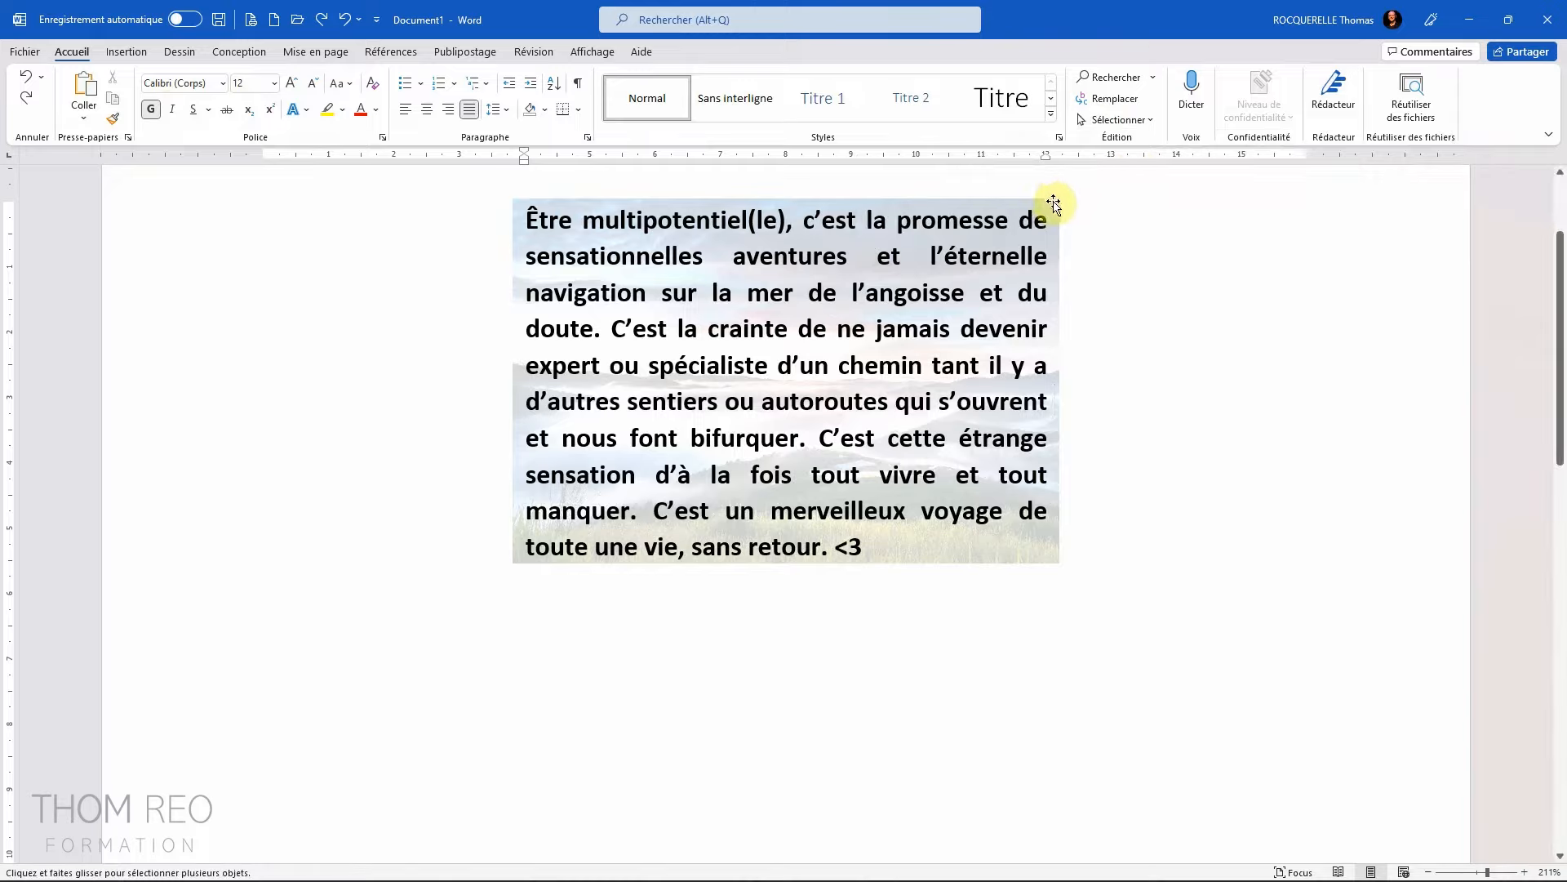
left_click(758, 278)
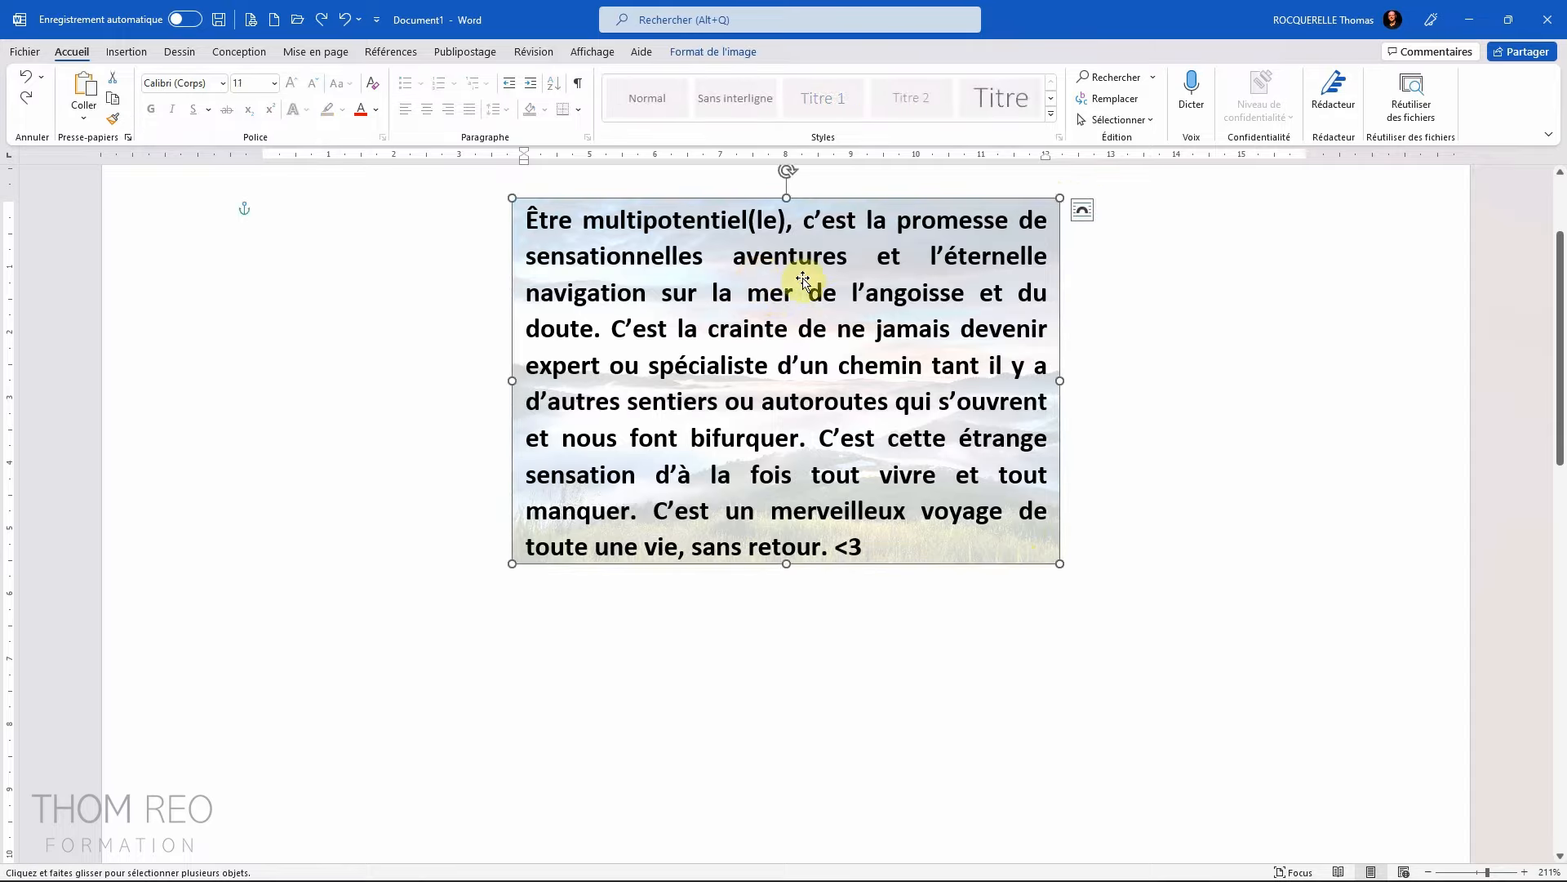
mouse_move(645, 259)
left_mouse_down()
mouse_move(504, 487)
mouse_move(595, 217)
mouse_move(688, 399)
mouse_move(609, 252)
mouse_move(629, 255)
left_mouse_up()
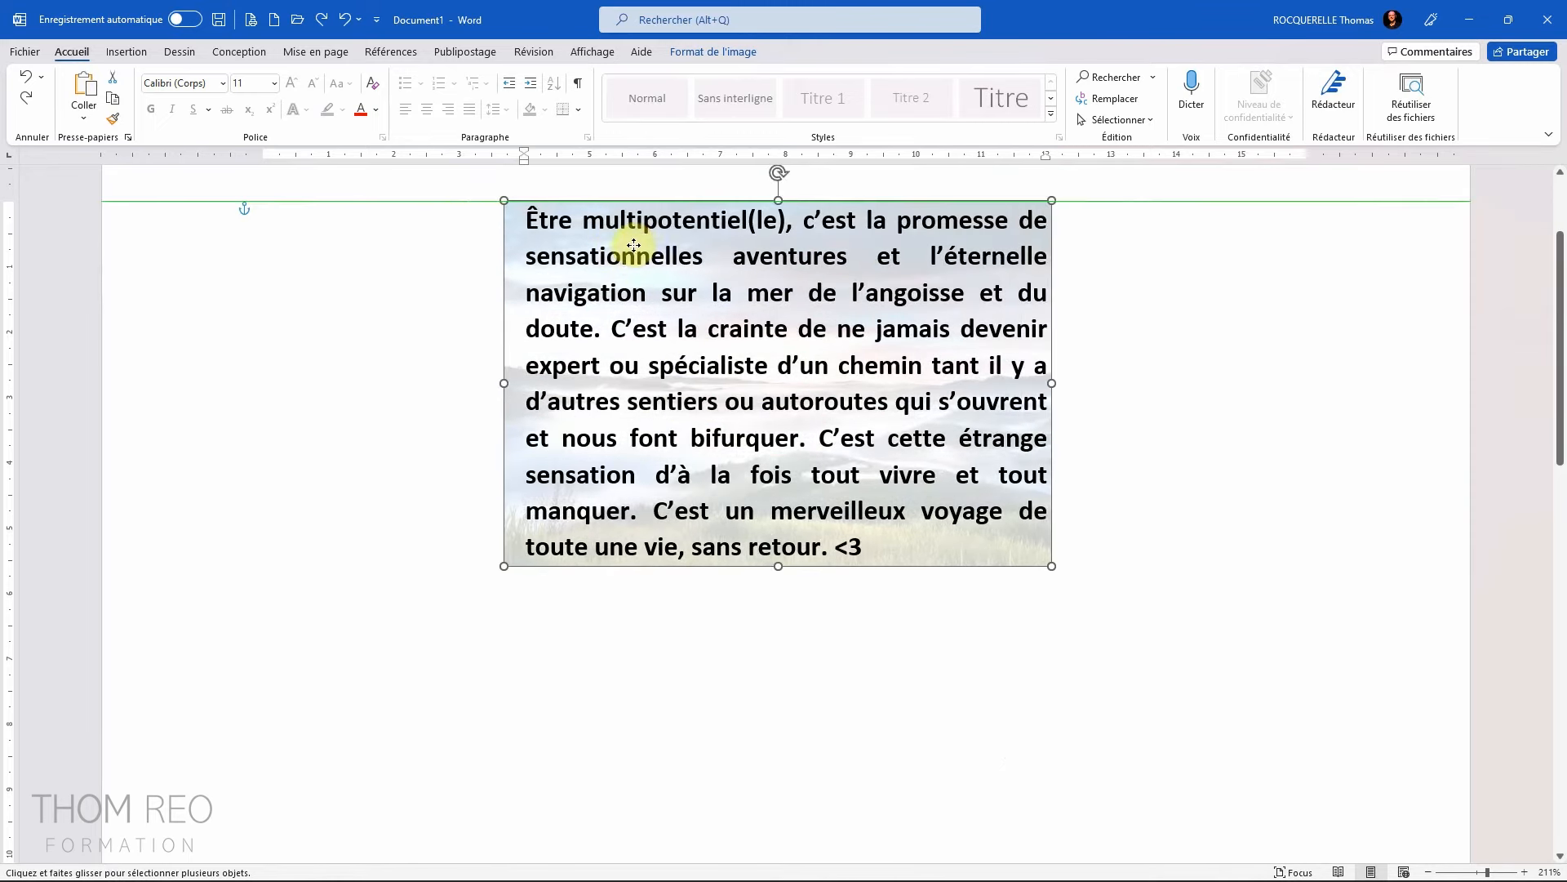
scroll(1242, 349, "down", 3)
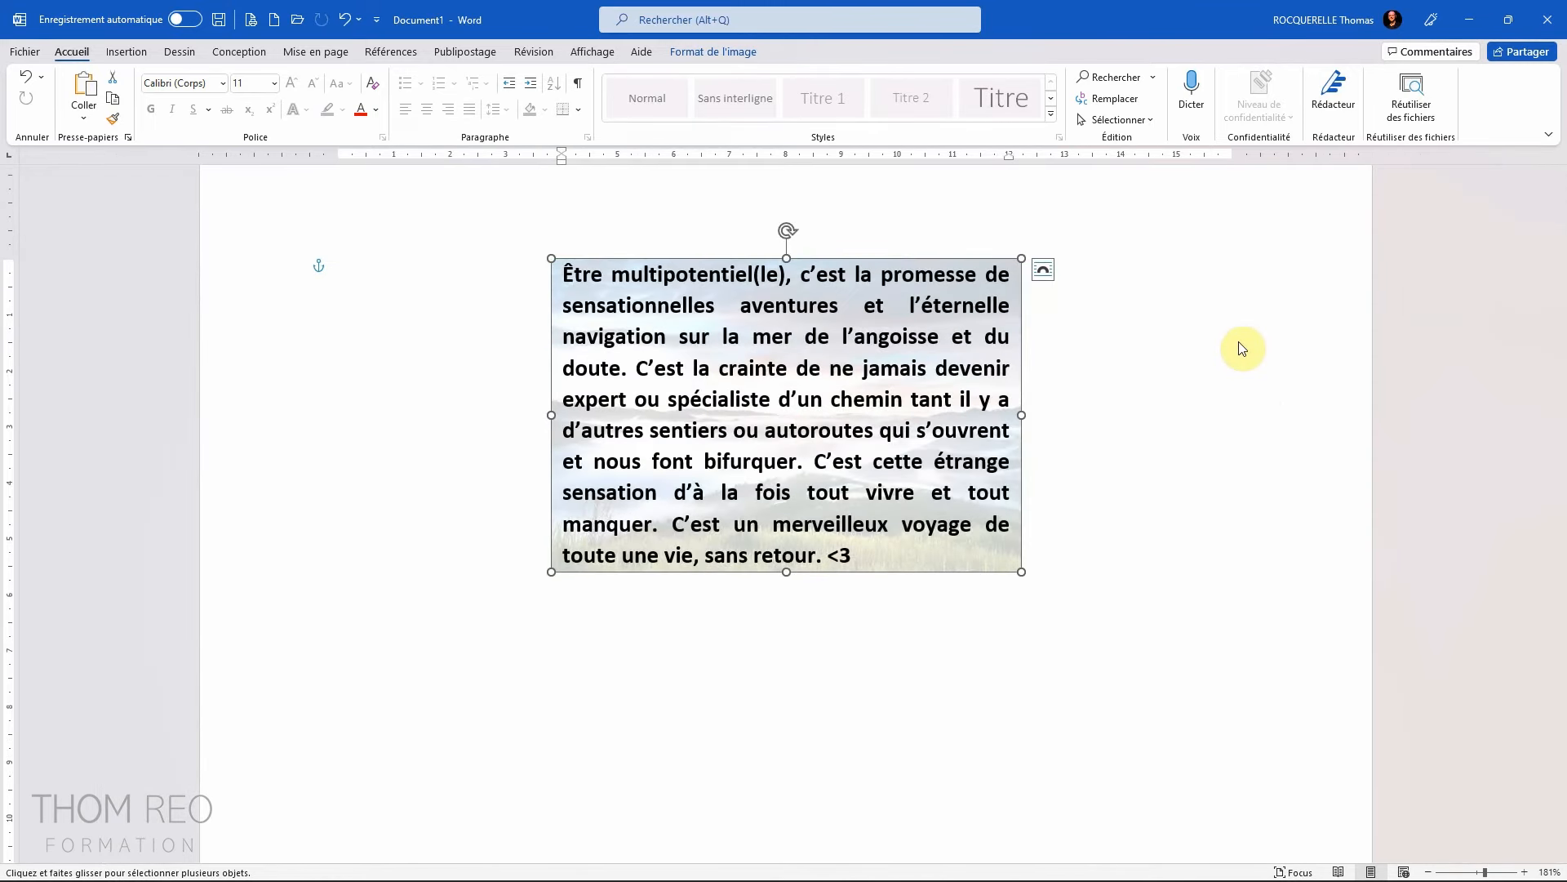